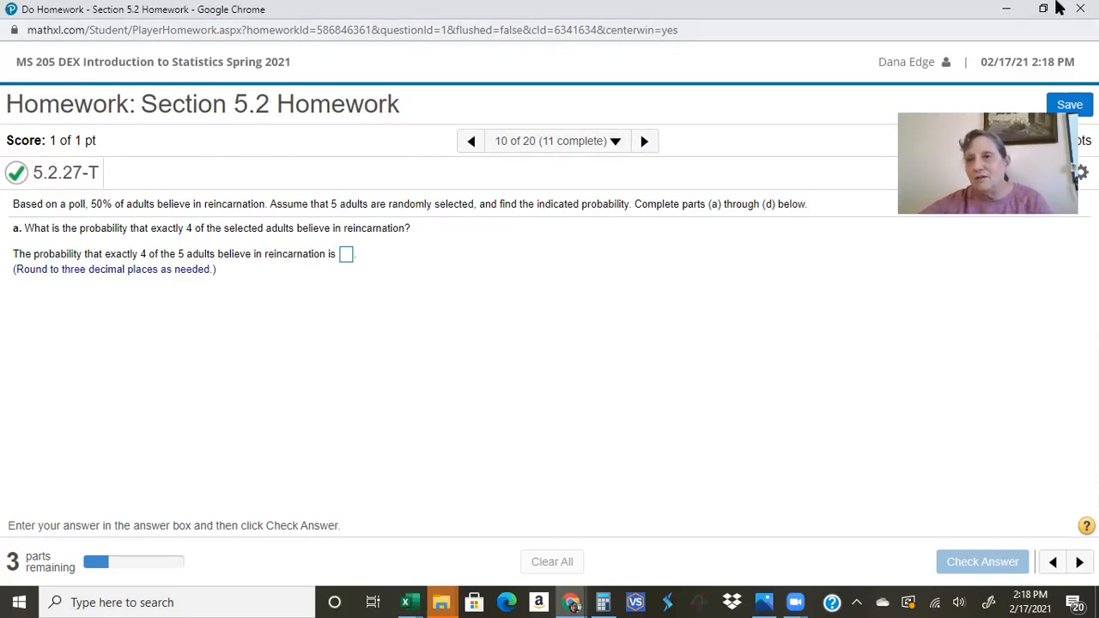
Step: Open StatCrunch from the question's help options and arrange it side by side with the homework window
left_click(1043, 9)
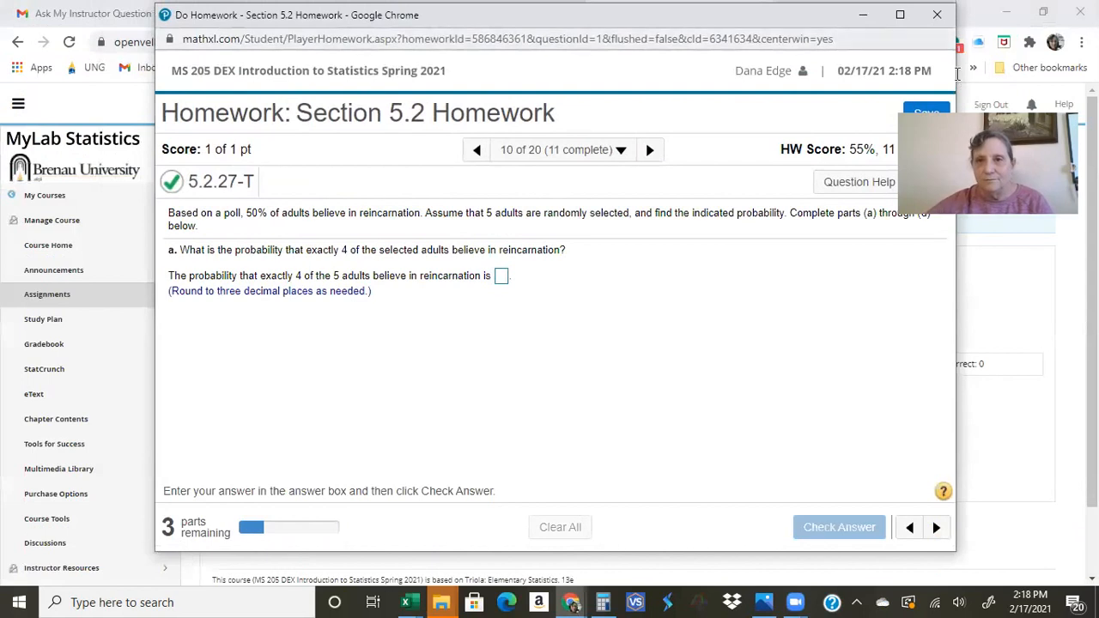
left_click(910, 182)
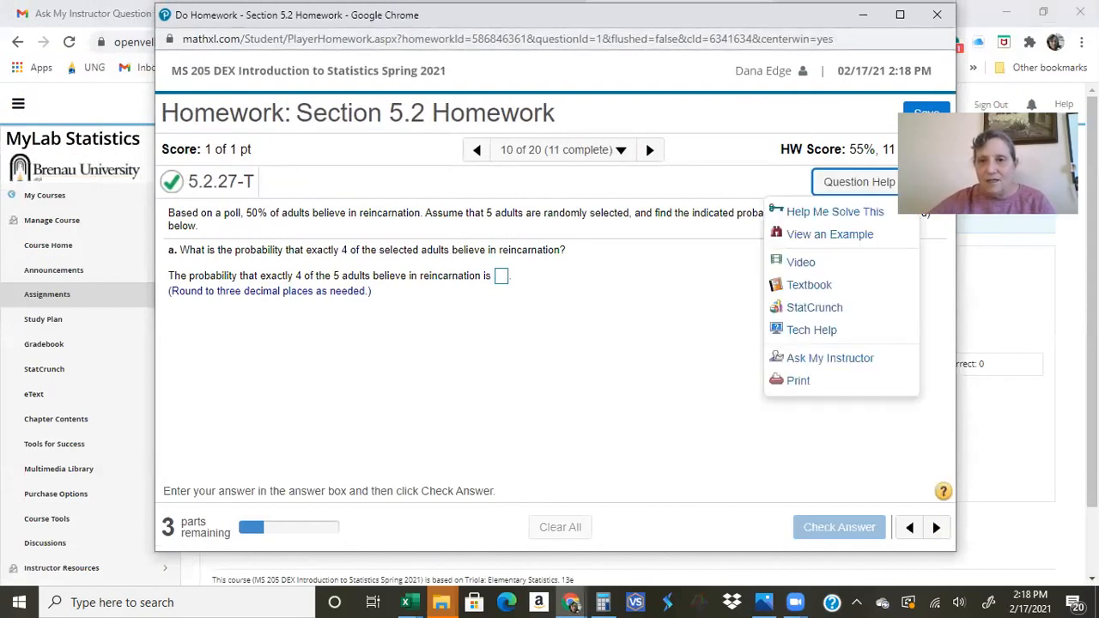
left_click(815, 307)
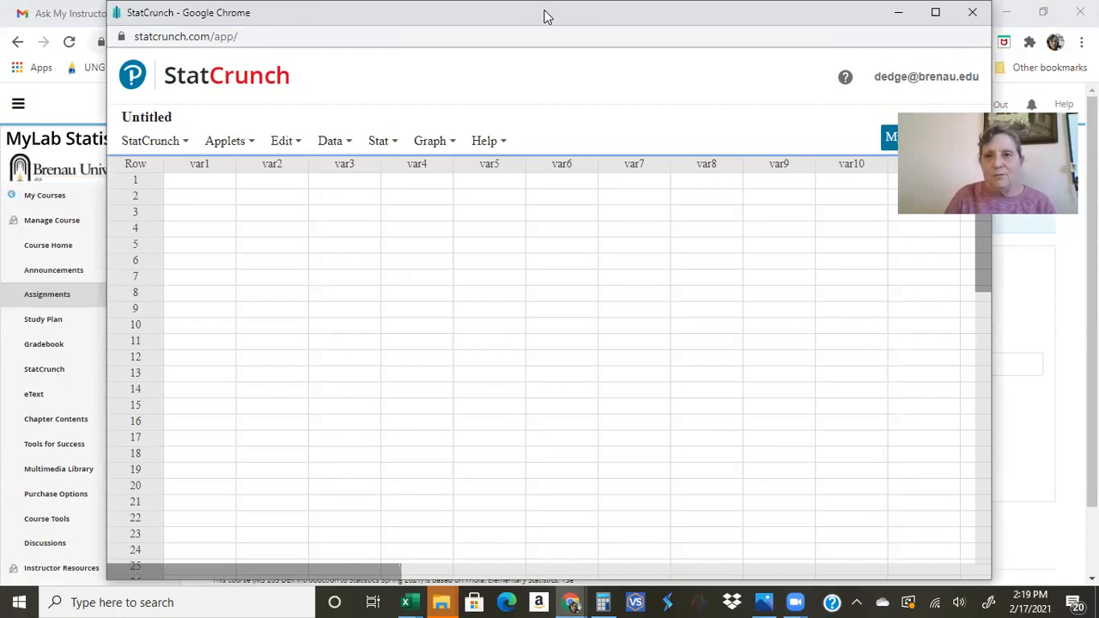
left_click_drag(558, 9, 1098, 10)
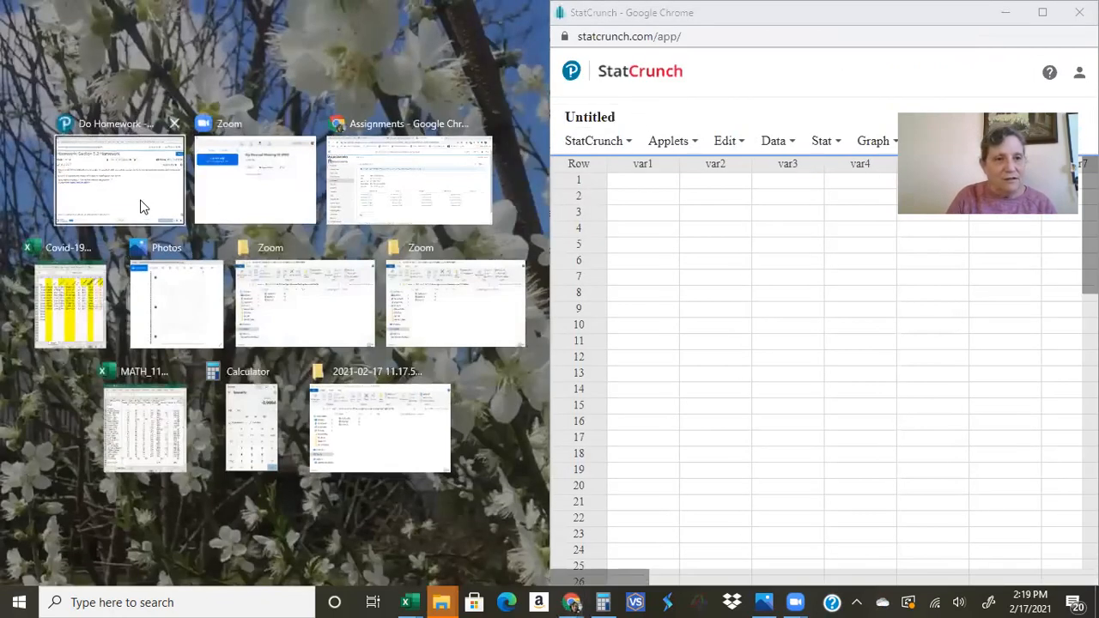
left_click(142, 206)
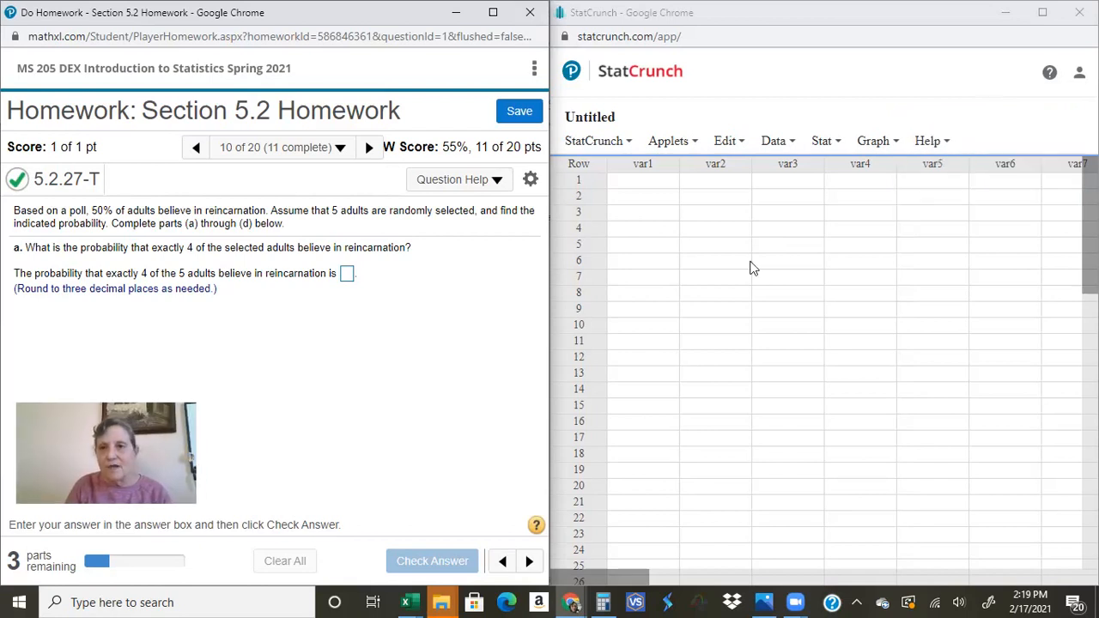
Step: Open the Binomial calculator in StatCrunch
left_click(823, 144)
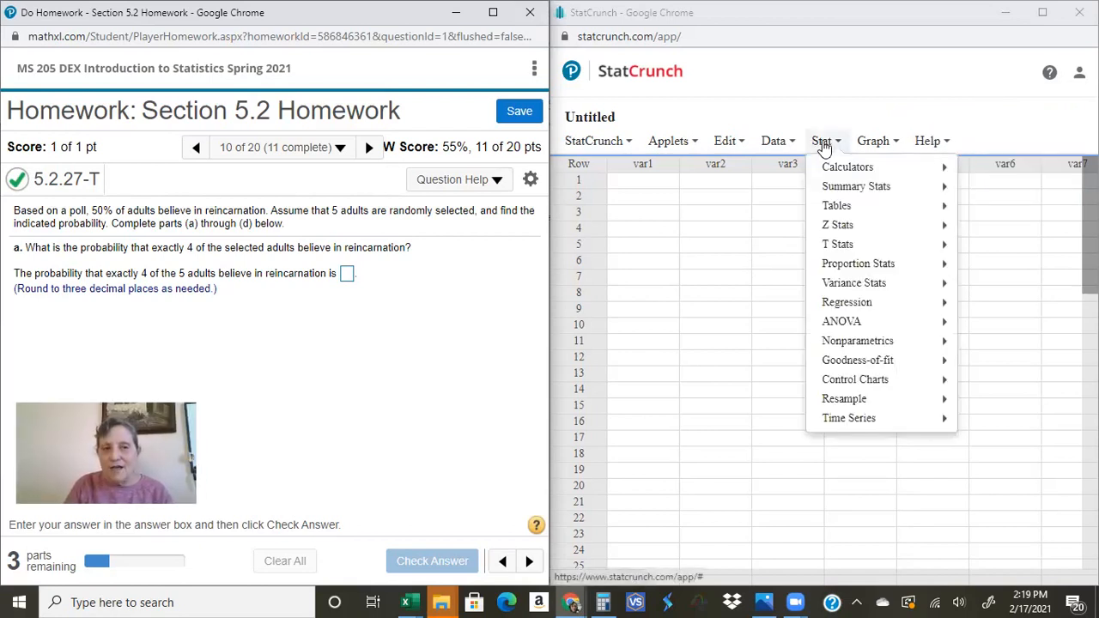
mouse_move(831, 171)
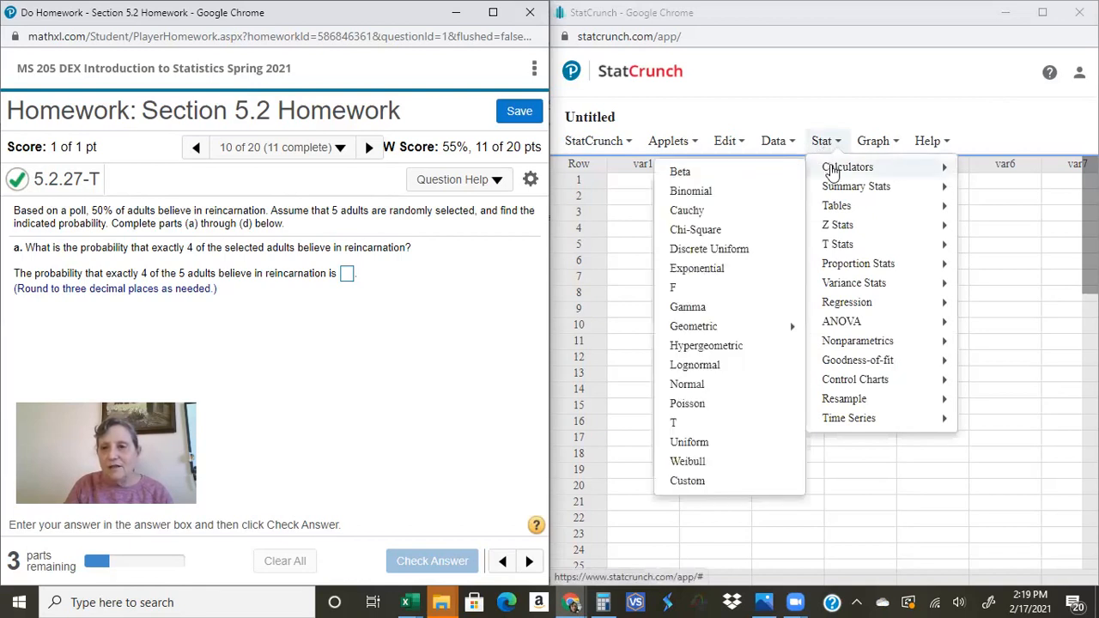
left_click(712, 197)
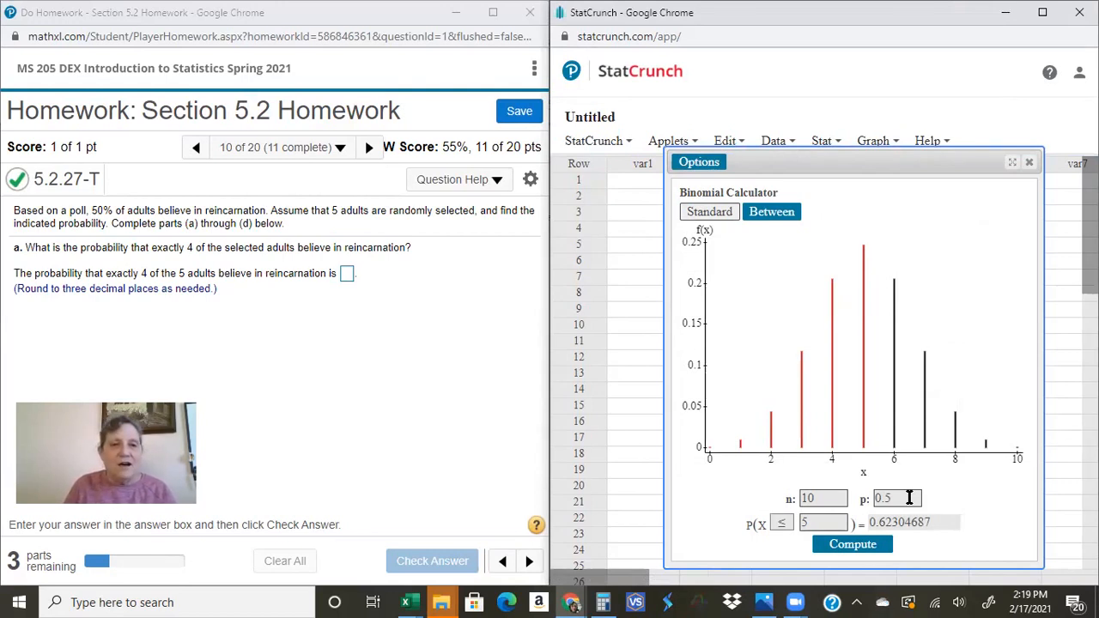
Step: Set n to 5 in the binomial calculator and compute the probability that X equals 4
left_click(814, 501)
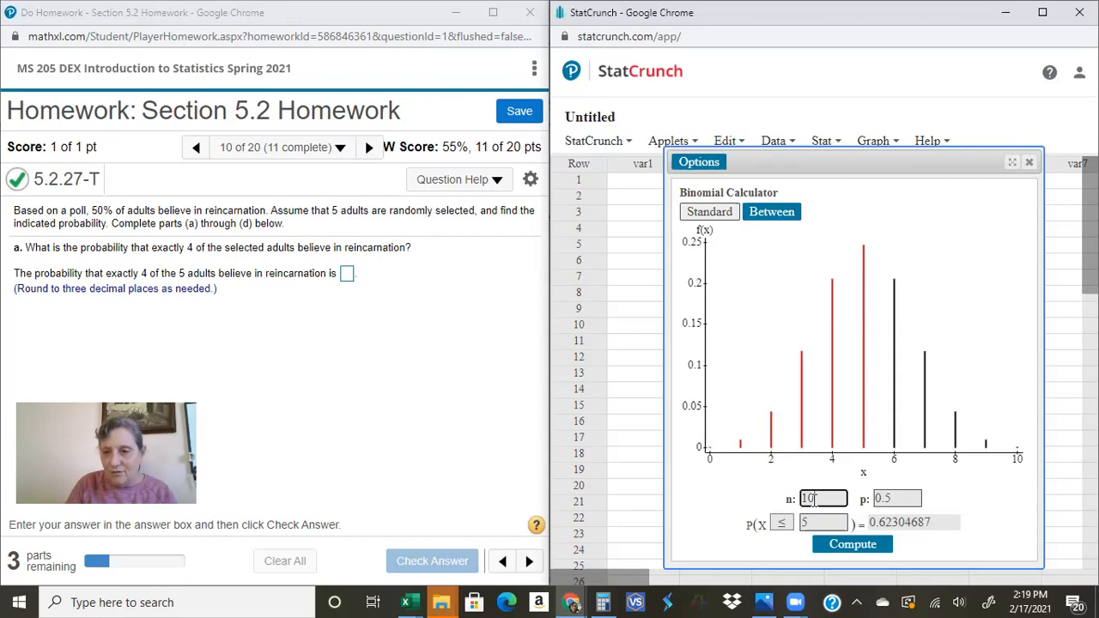
key("BackSpace")
key("BackSpace")
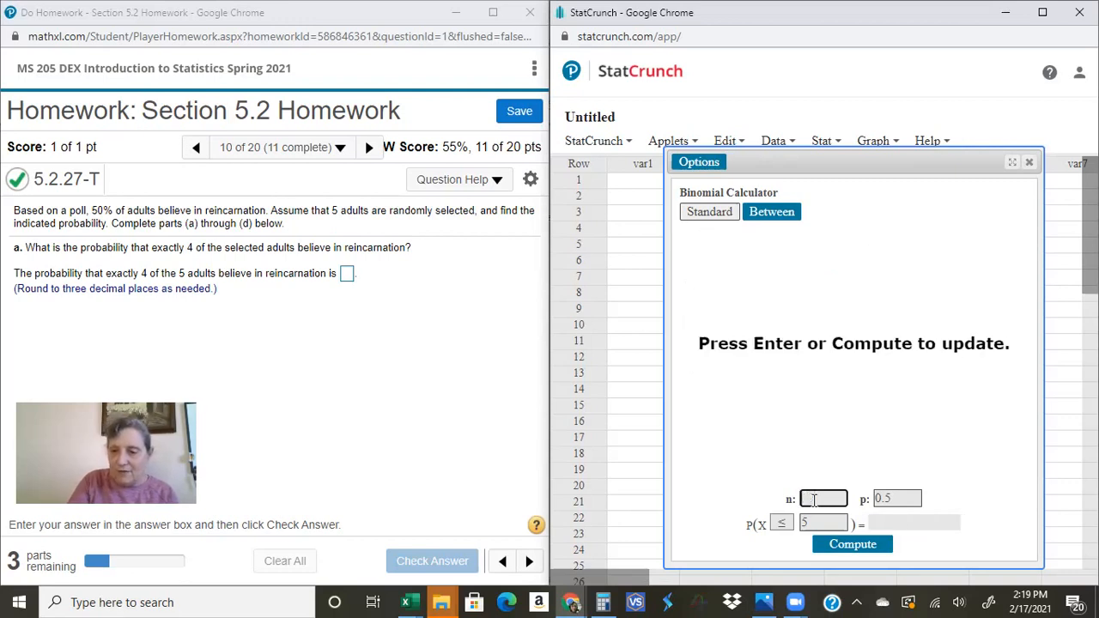
type("5")
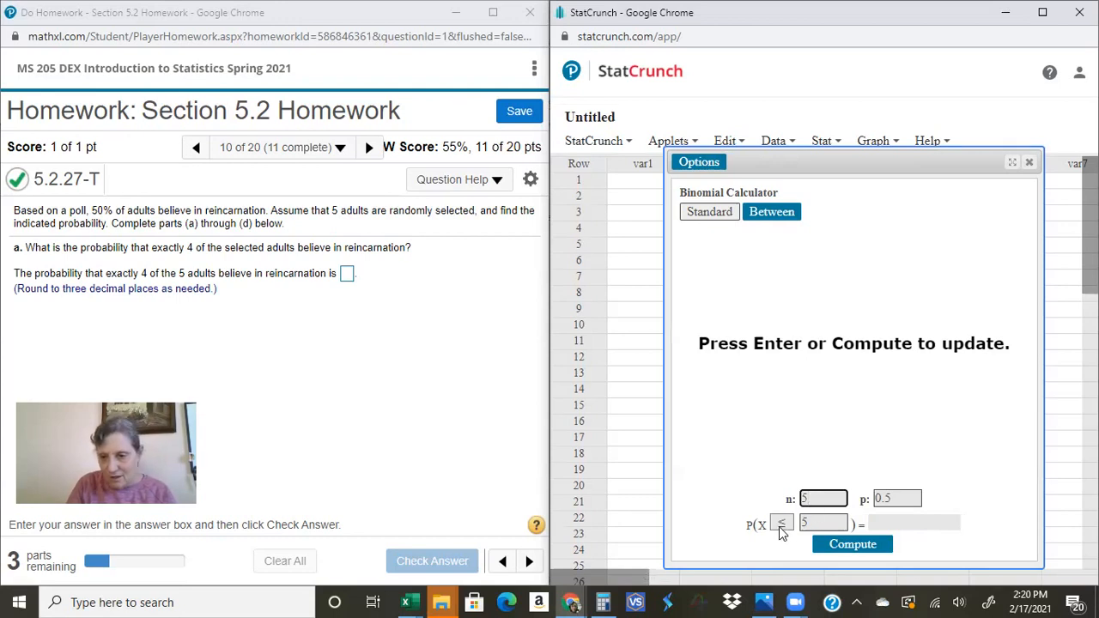
left_click(781, 523)
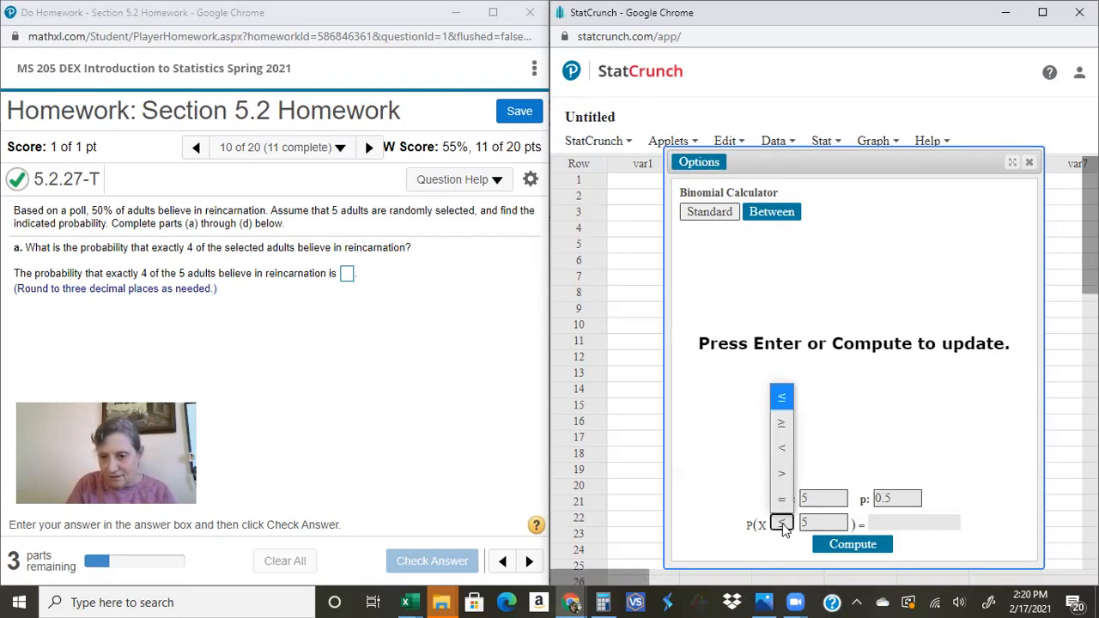
left_click(781, 501)
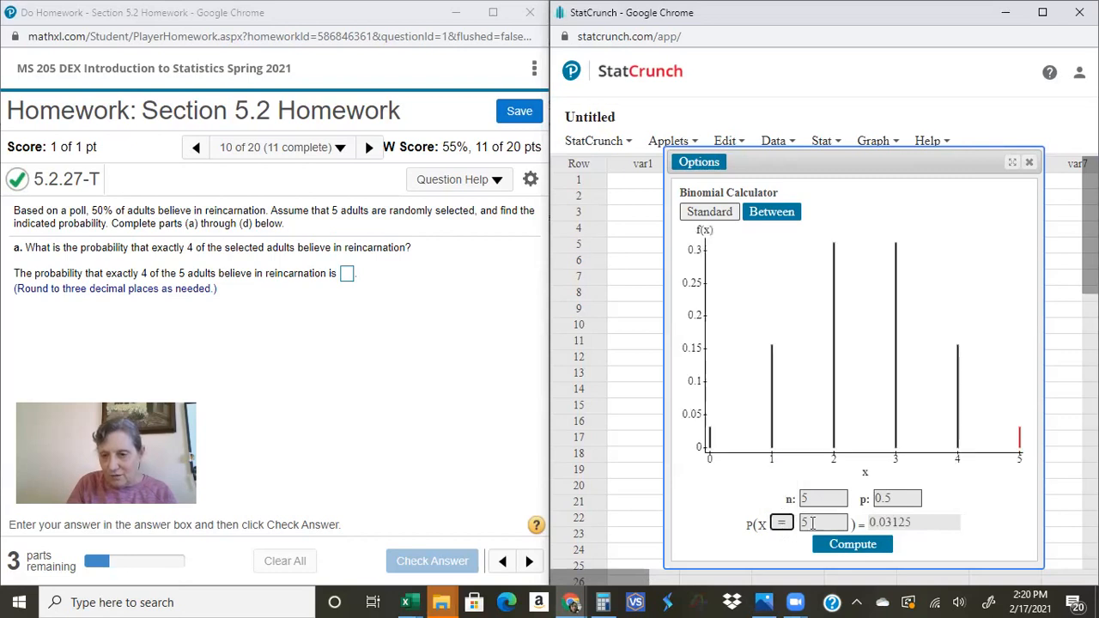
left_click(816, 524)
key("BackSpace")
type("4")
key("Return")
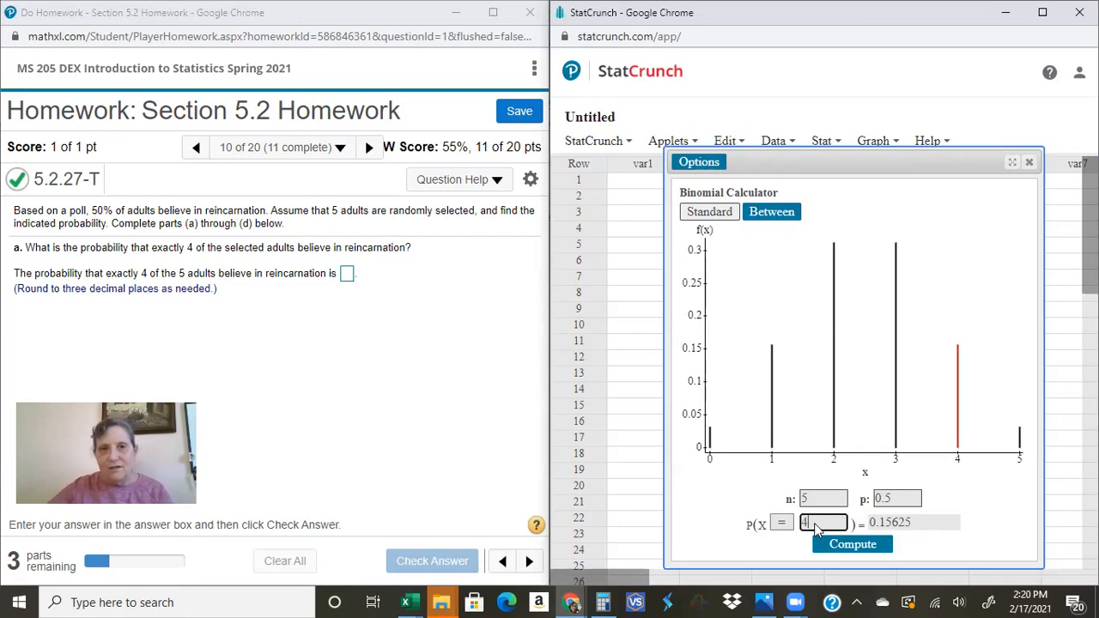
Step: Annotate the calculator by circling the computed probability, pointing arrows at n and p, and underlining the X = 4 condition
mouse_move(890, 522)
left_mouse_down()
mouse_move(936, 533)
mouse_move(882, 528)
left_mouse_up()
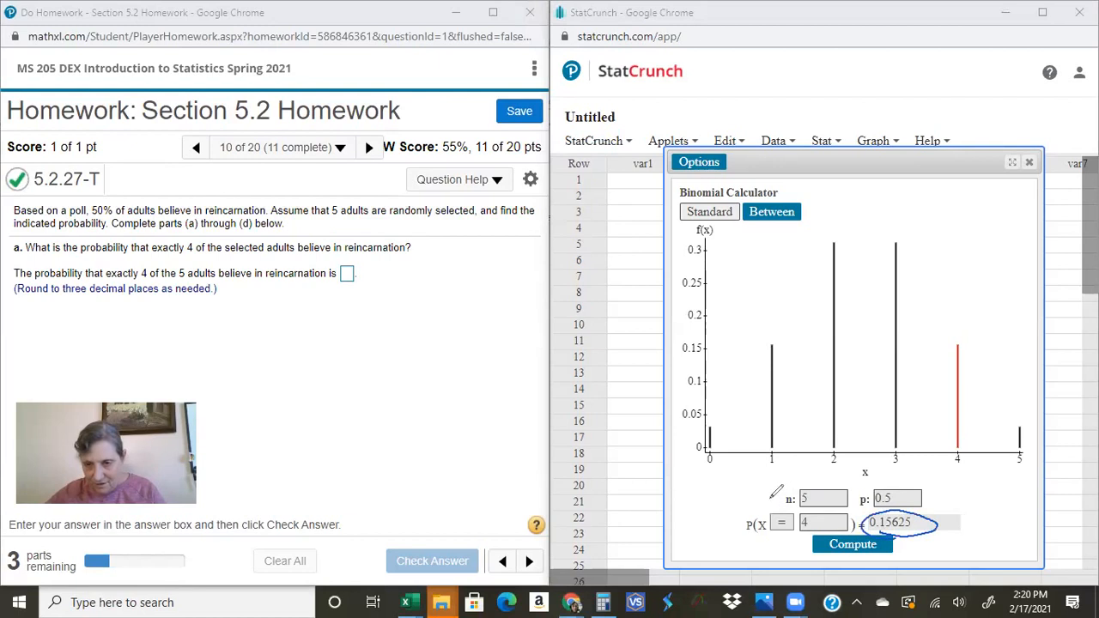
left_click_drag(755, 498, 778, 498)
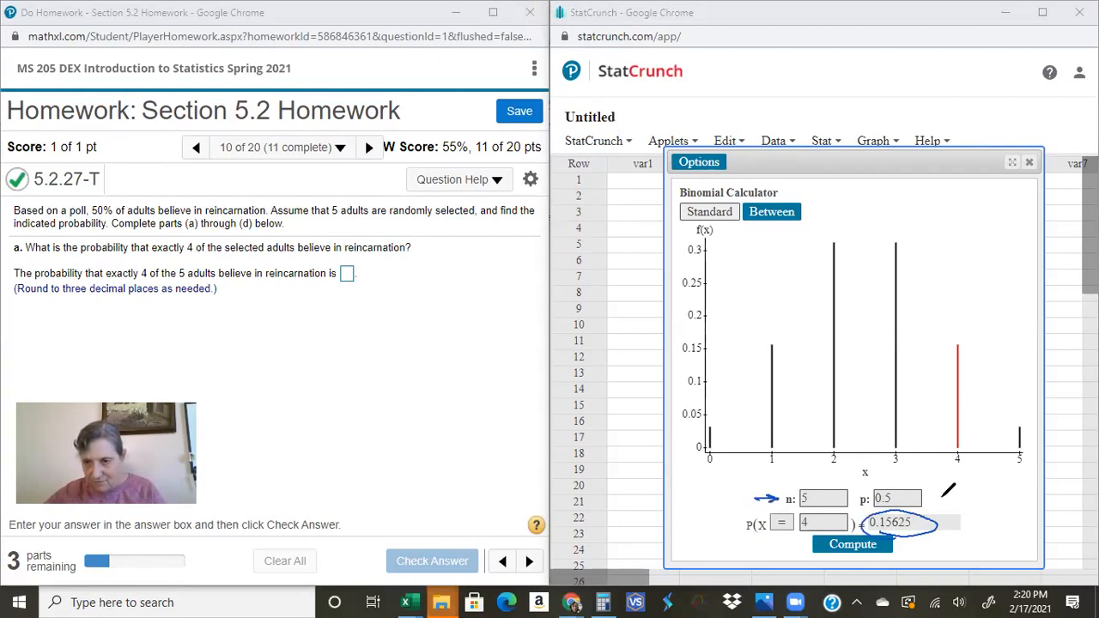
left_click_drag(951, 498, 927, 498)
left_click_drag(938, 493, 927, 497)
mouse_move(806, 544)
left_mouse_down()
mouse_move(763, 539)
mouse_move(808, 541)
mouse_move(775, 541)
left_mouse_up()
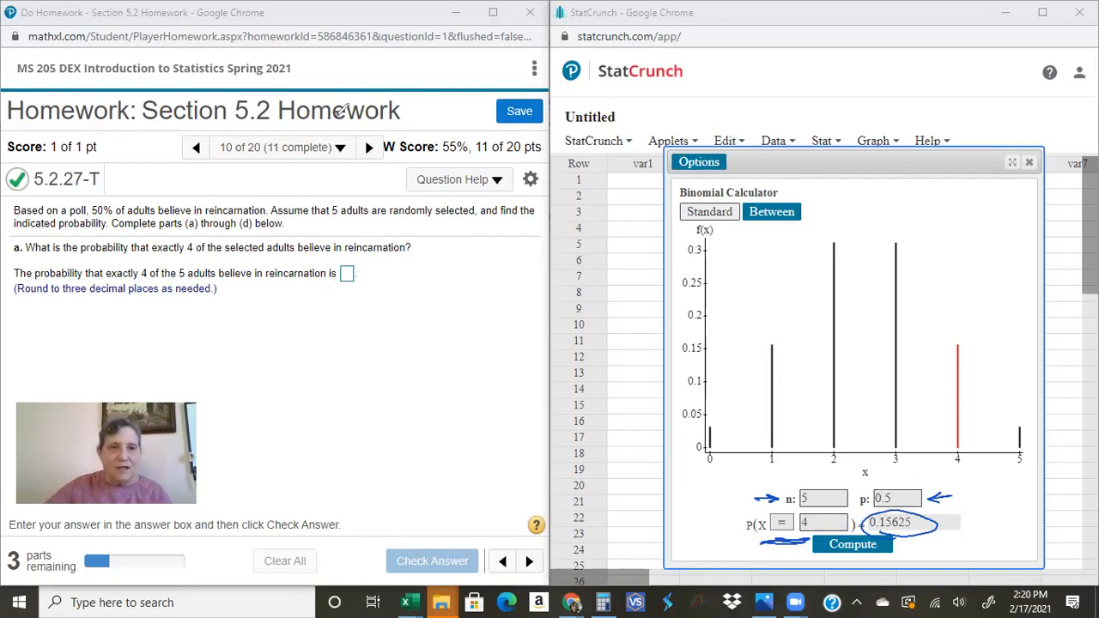
Step: Underline the three-decimal rounding instruction and submit .156 as the answer to part a
left_click(346, 273)
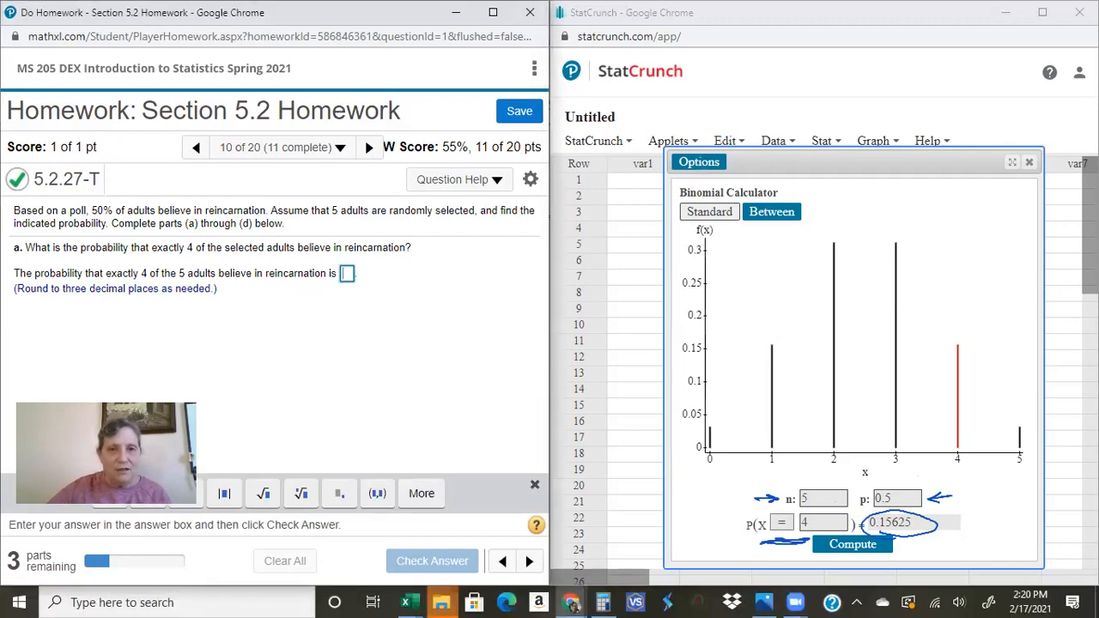
left_click_drag(64, 302, 176, 300)
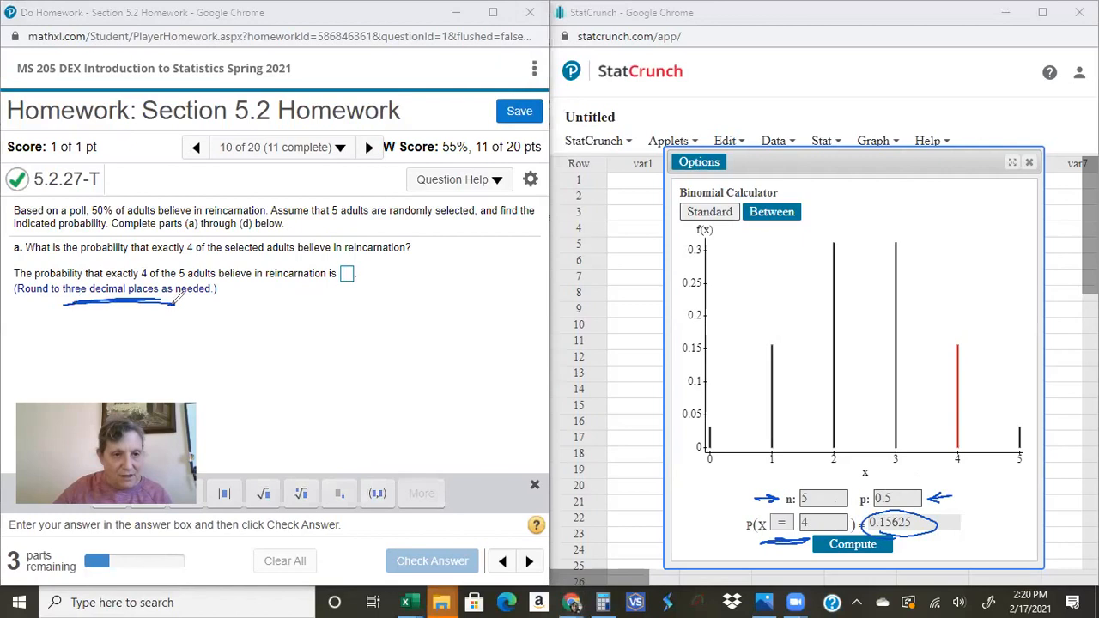
left_click(401, 113)
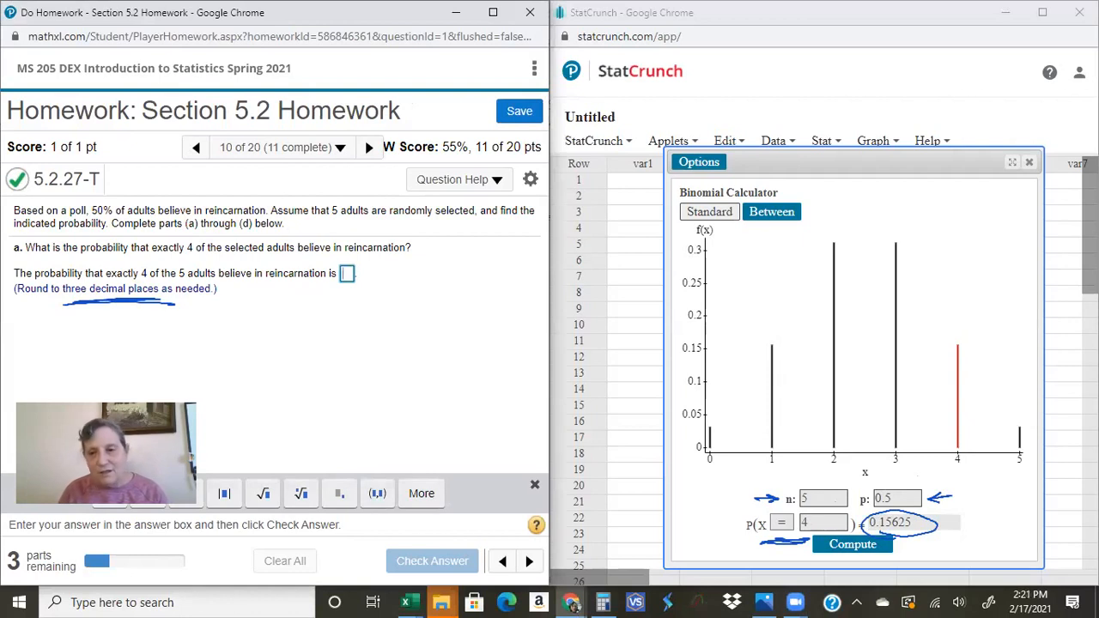
type(".156")
key("Return")
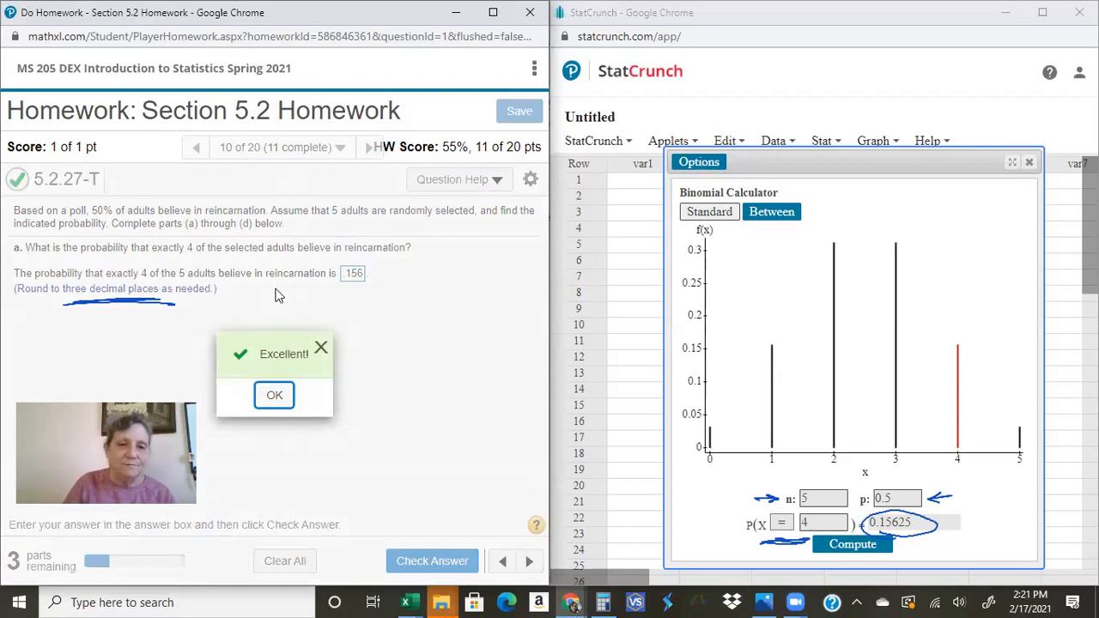
left_click(284, 397)
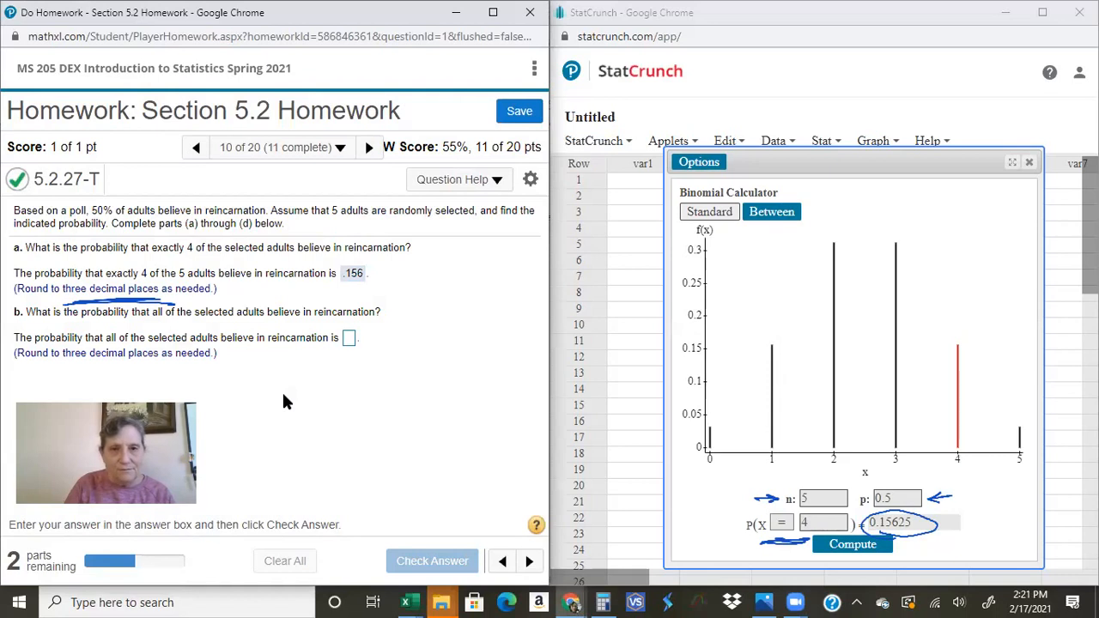
Step: Clear the drawn annotations and compute the binomial probability that X equals 5
left_click(589, 137)
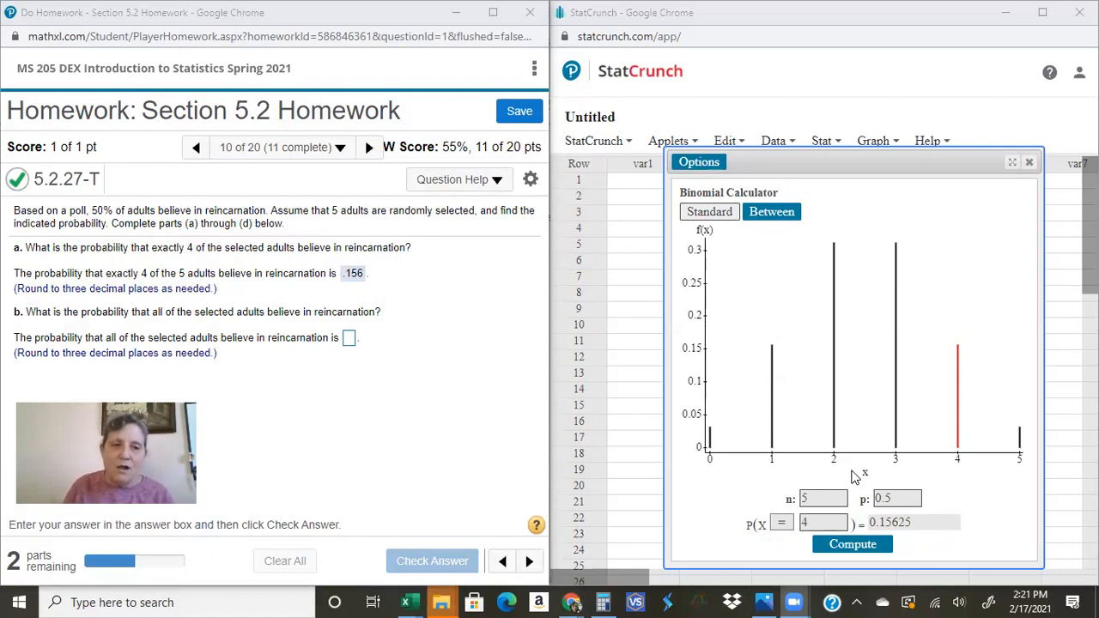
double_click(818, 525)
type("5")
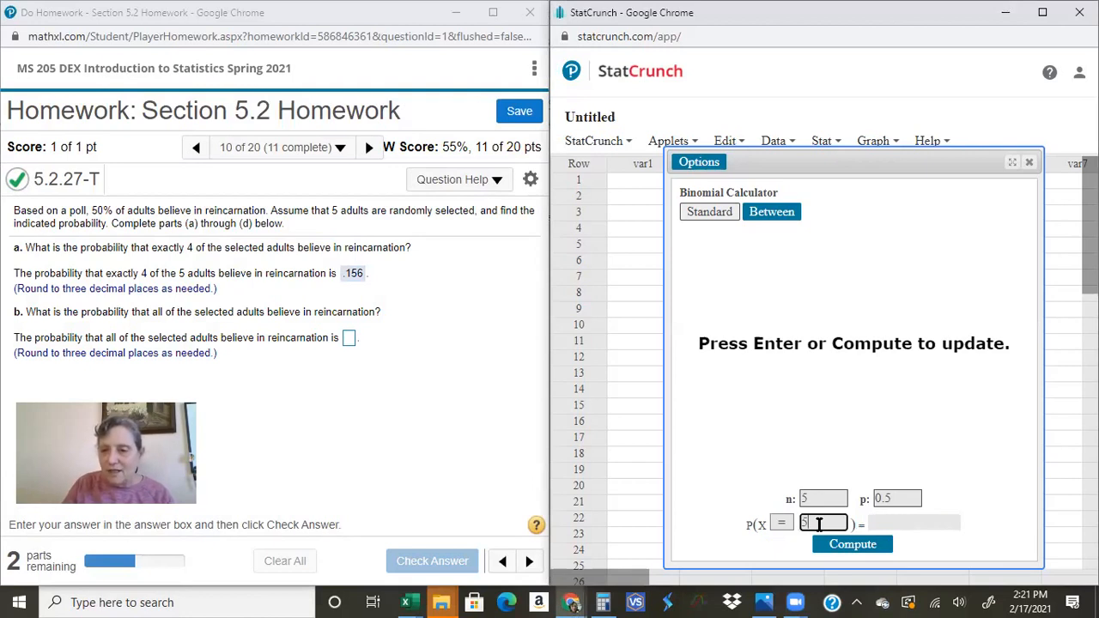
key("Return")
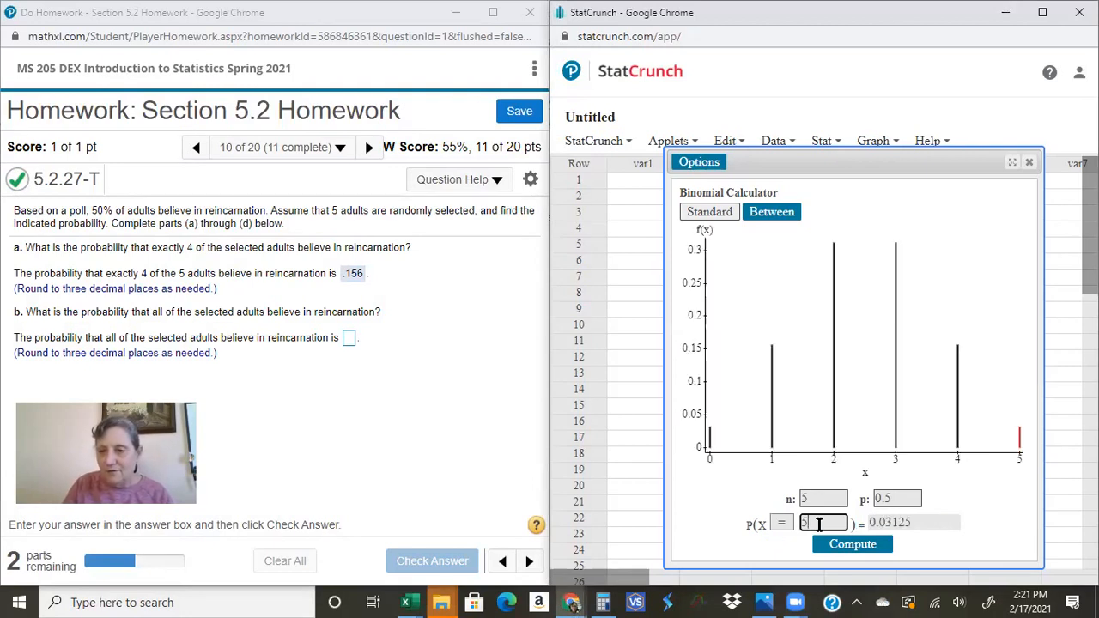
Step: Submit .031 as the answer to part b, the probability that all selected adults believe in reincarnation
left_click(348, 339)
type(".031")
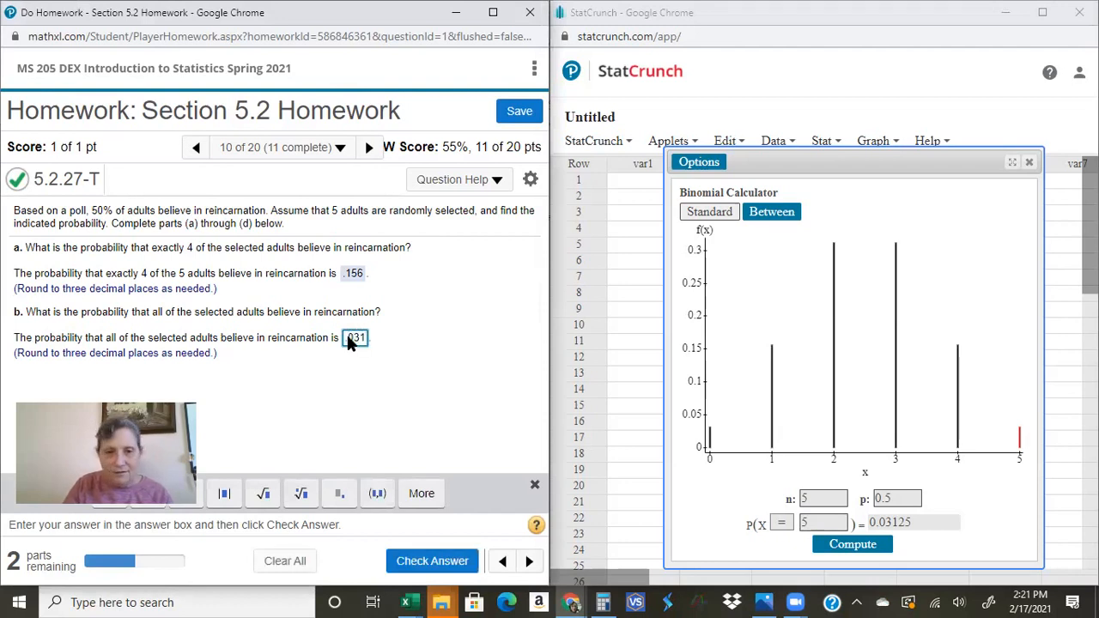
key("Return")
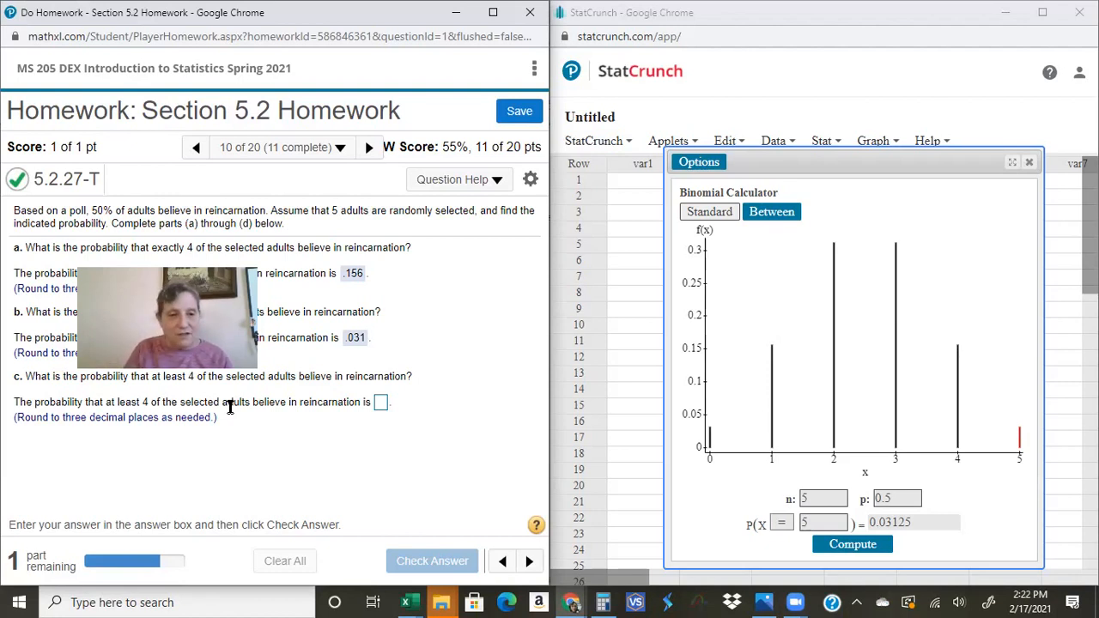
Step: Change the calculator's comparison to ≥ and compute the probability that X is at least 4
left_click(783, 525)
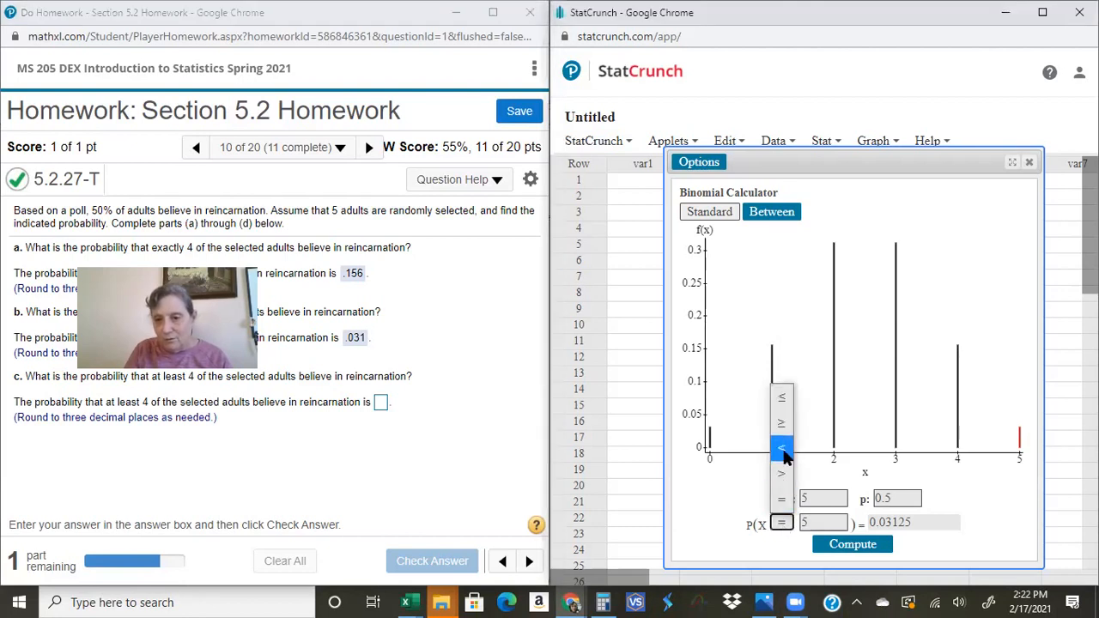
left_click(781, 429)
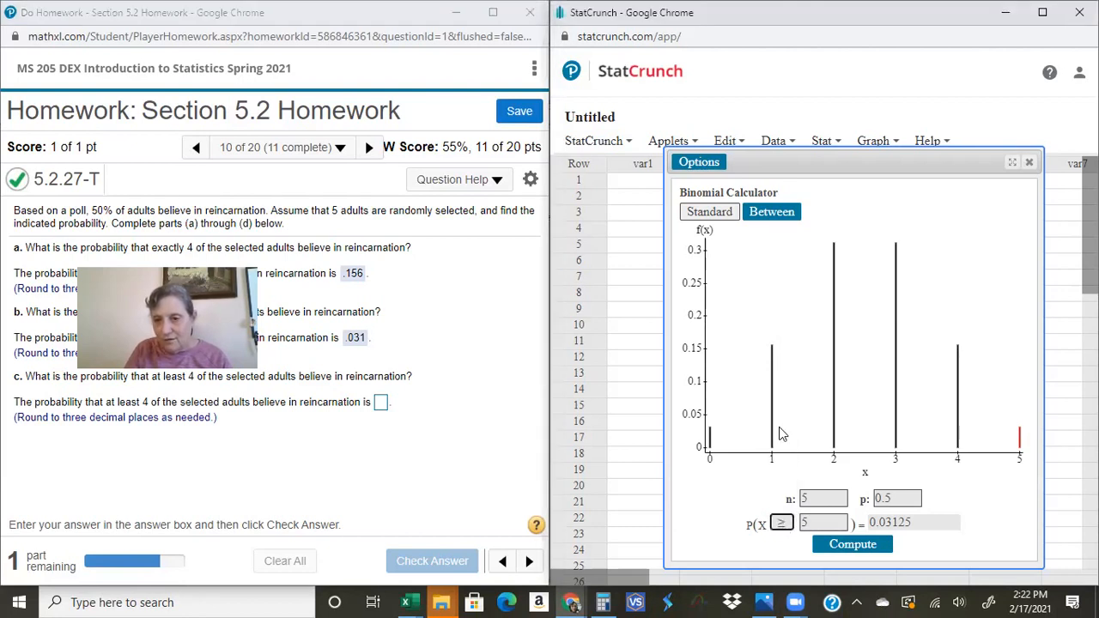
left_click(809, 521)
key("BackSpace")
type("4")
key("Return")
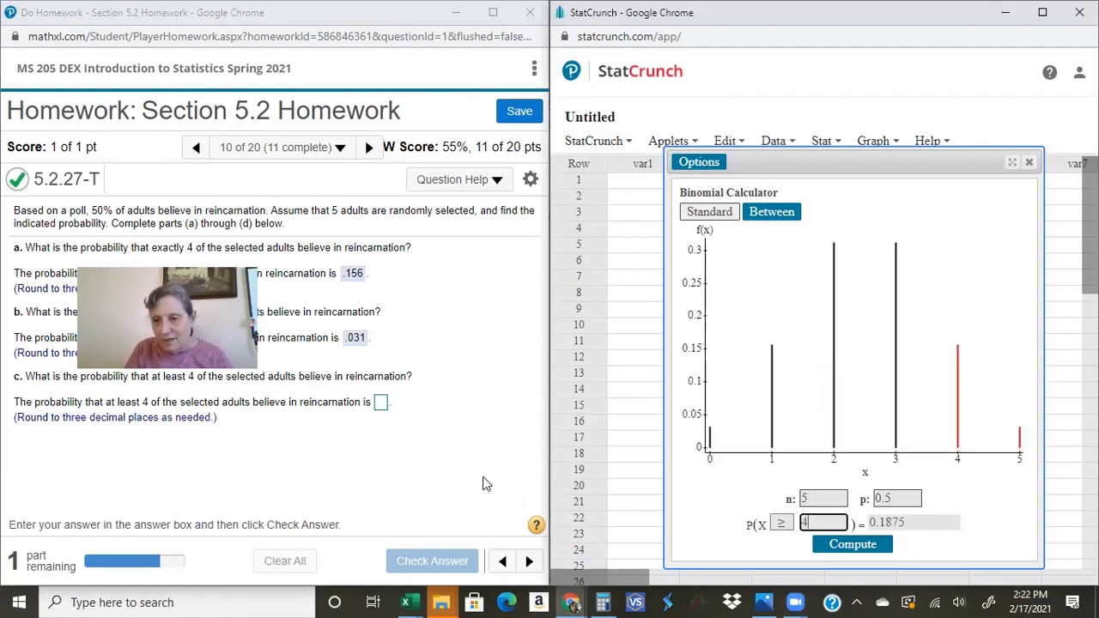
Step: Submit .188 as the answer to part c and continue to part d
left_click(381, 404)
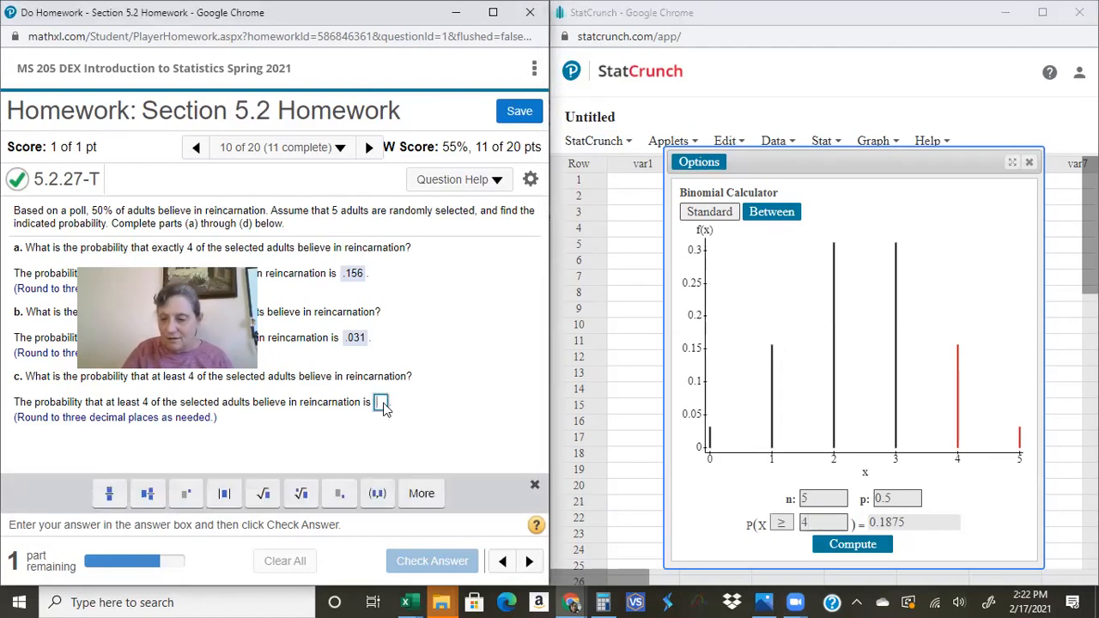
type(".188")
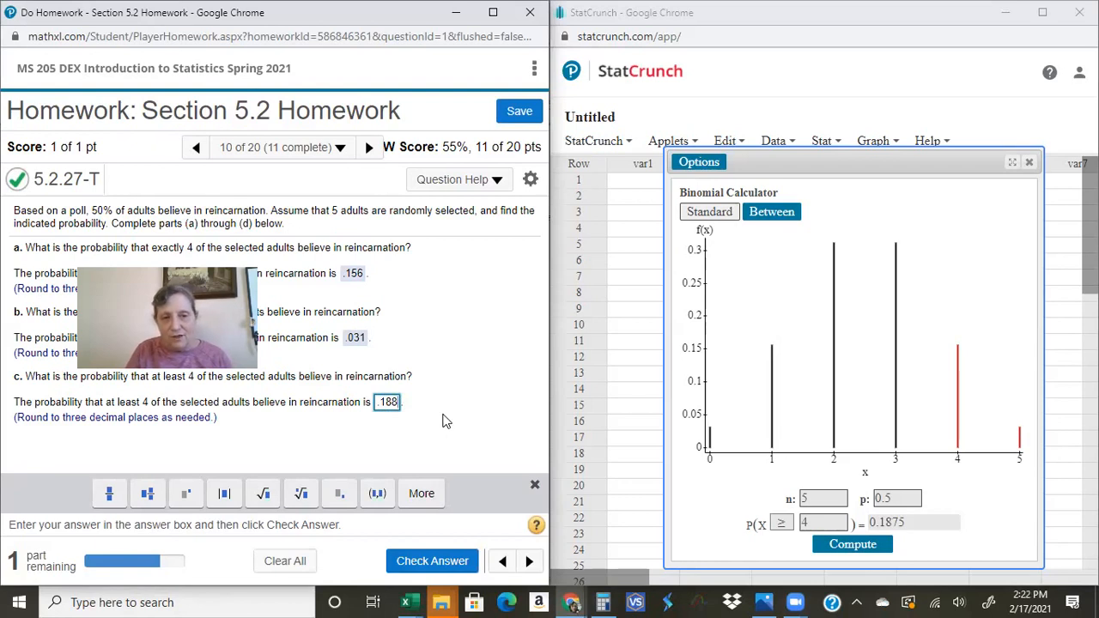
key("Return")
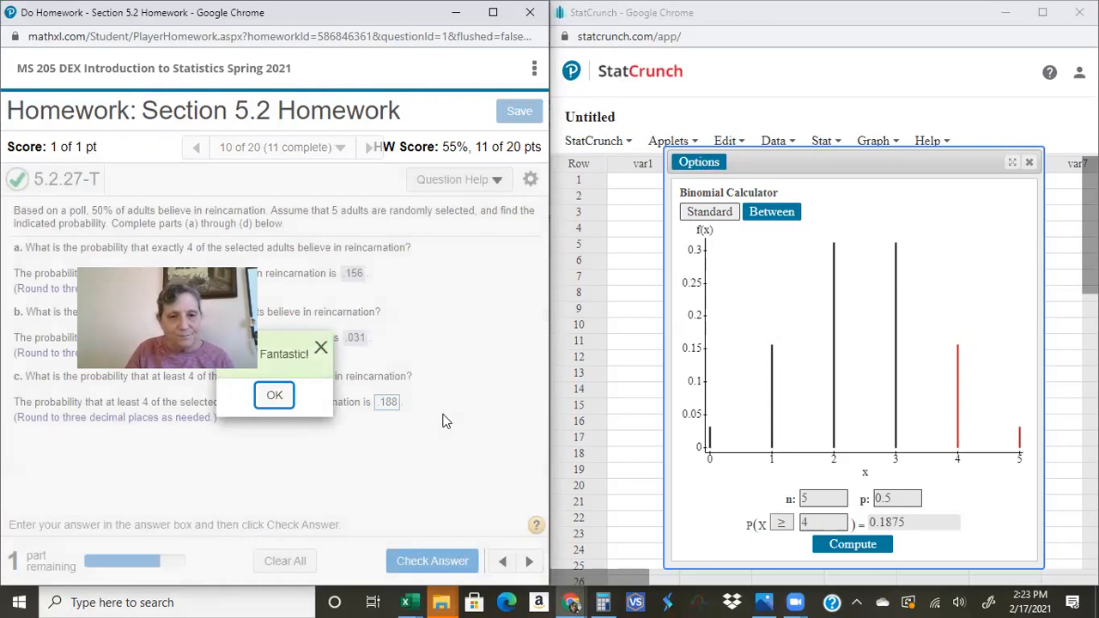
key("Return")
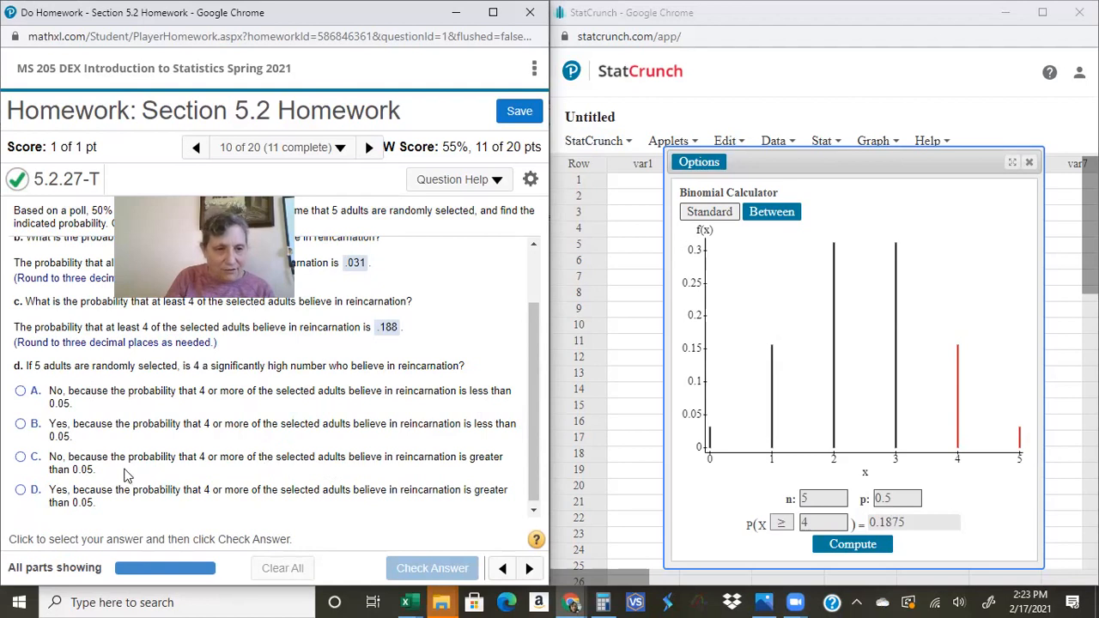
Step: Answer part d with option C, that 4 is not significantly high because the probability exceeds 0.05, and continue to the following question
left_click(20, 459)
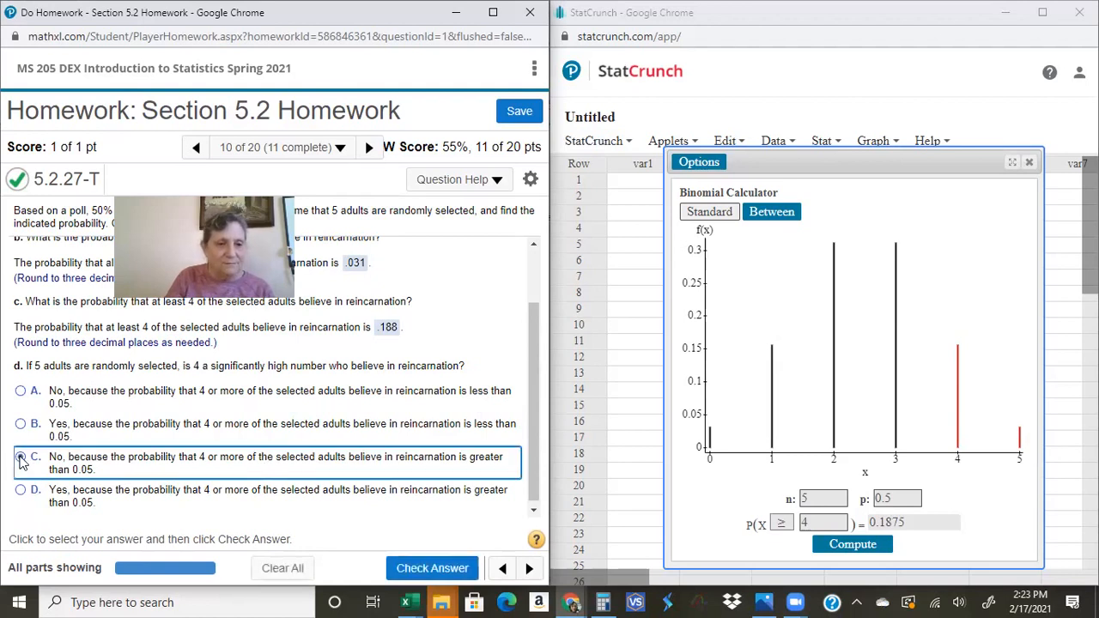
left_click(436, 563)
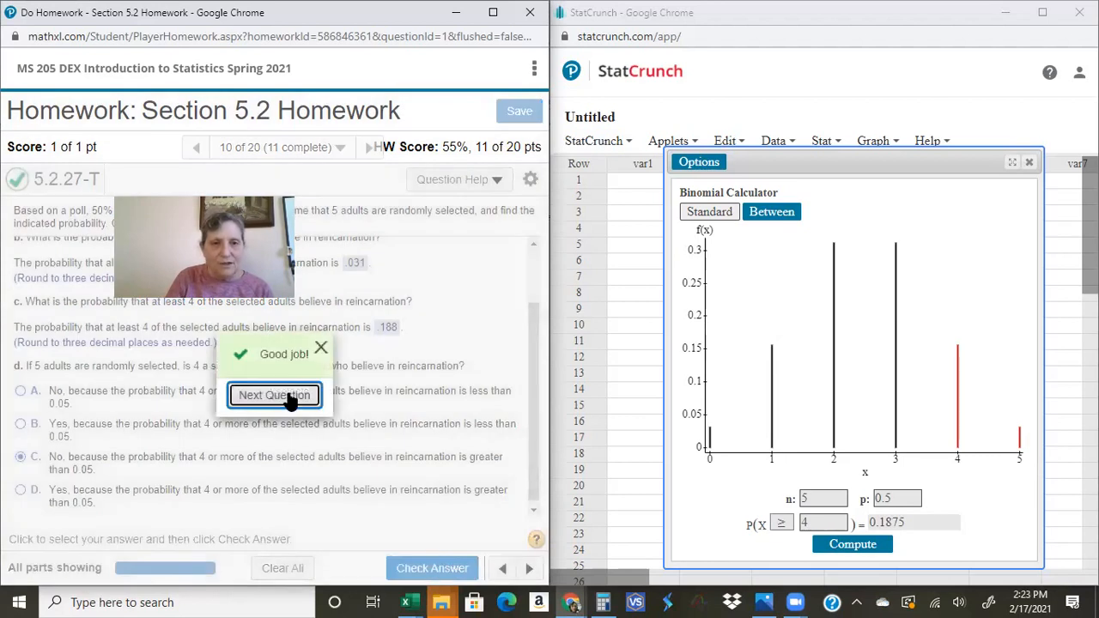
left_click(275, 394)
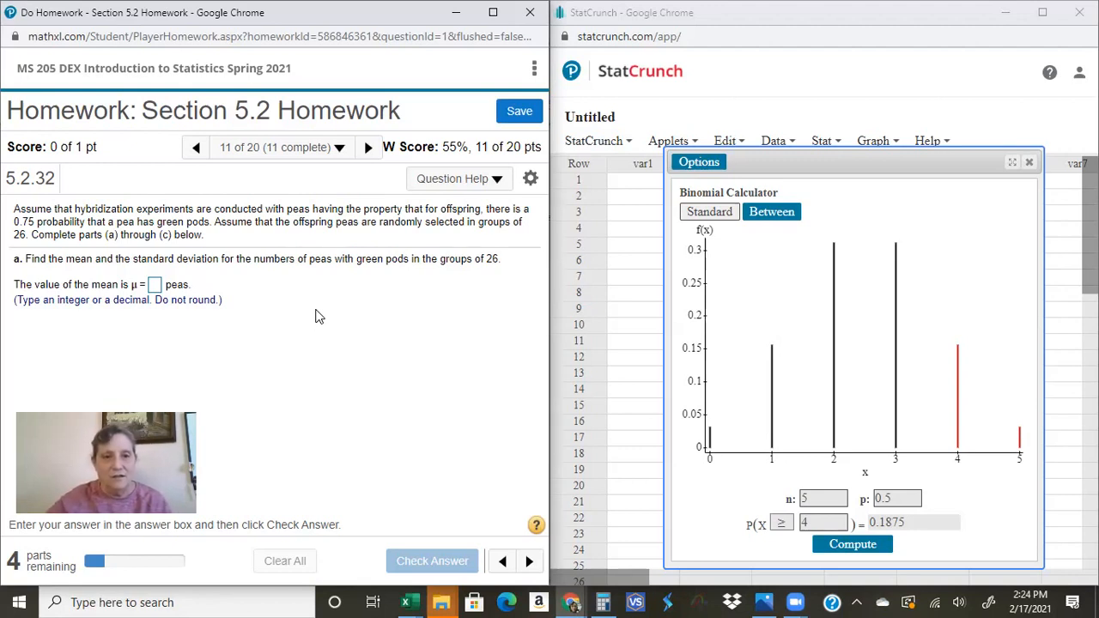
Step: Write the formulas μ = np and σ = √(npq) beside part a and underline 0.75 and 26 in the problem text
mouse_move(259, 312)
left_mouse_down()
mouse_move(306, 293)
mouse_move(371, 301)
mouse_move(405, 280)
mouse_move(421, 293)
left_mouse_up()
mouse_move(413, 299)
left_mouse_down()
mouse_move(438, 302)
mouse_move(444, 282)
mouse_move(510, 275)
left_mouse_up()
mouse_move(448, 292)
left_mouse_down()
mouse_move(462, 310)
mouse_move(483, 297)
mouse_move(489, 316)
left_mouse_up()
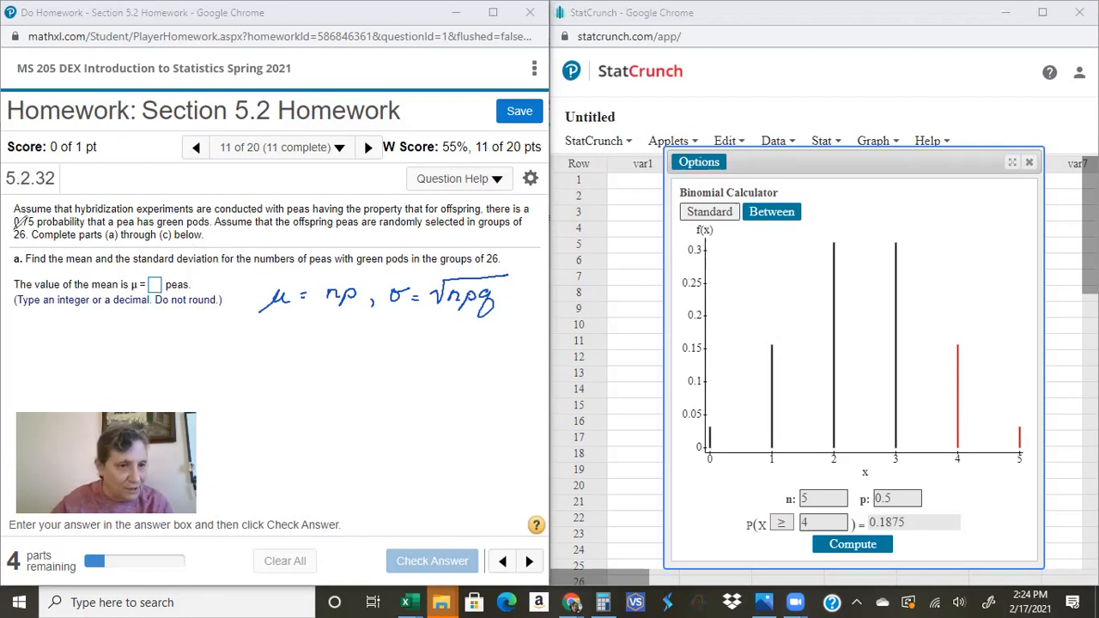
left_click_drag(14, 228, 34, 229)
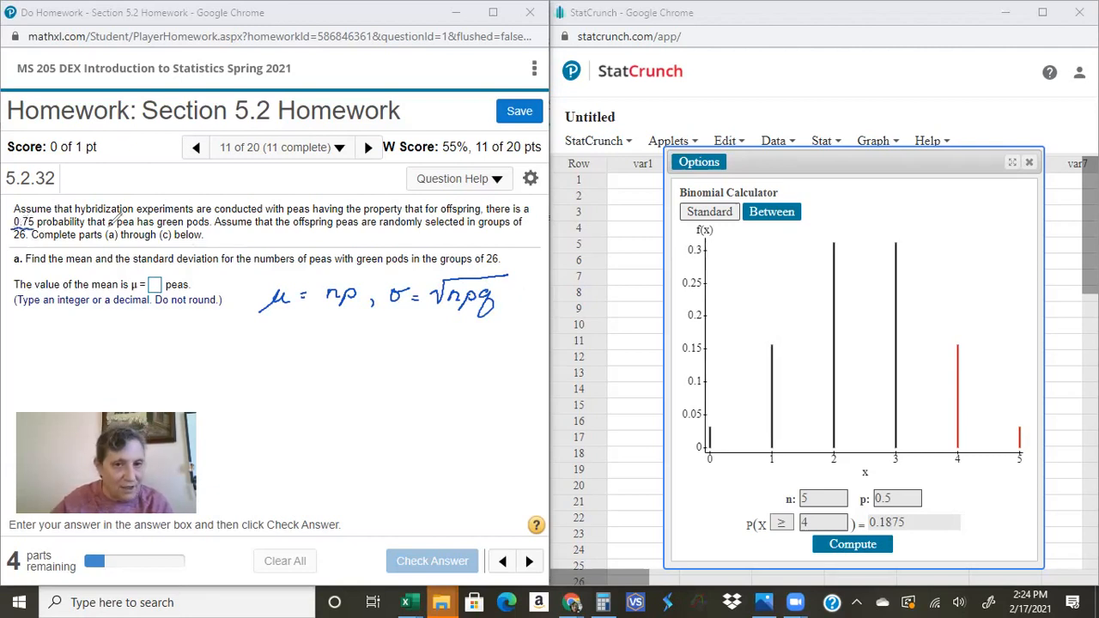
left_click_drag(14, 244, 31, 245)
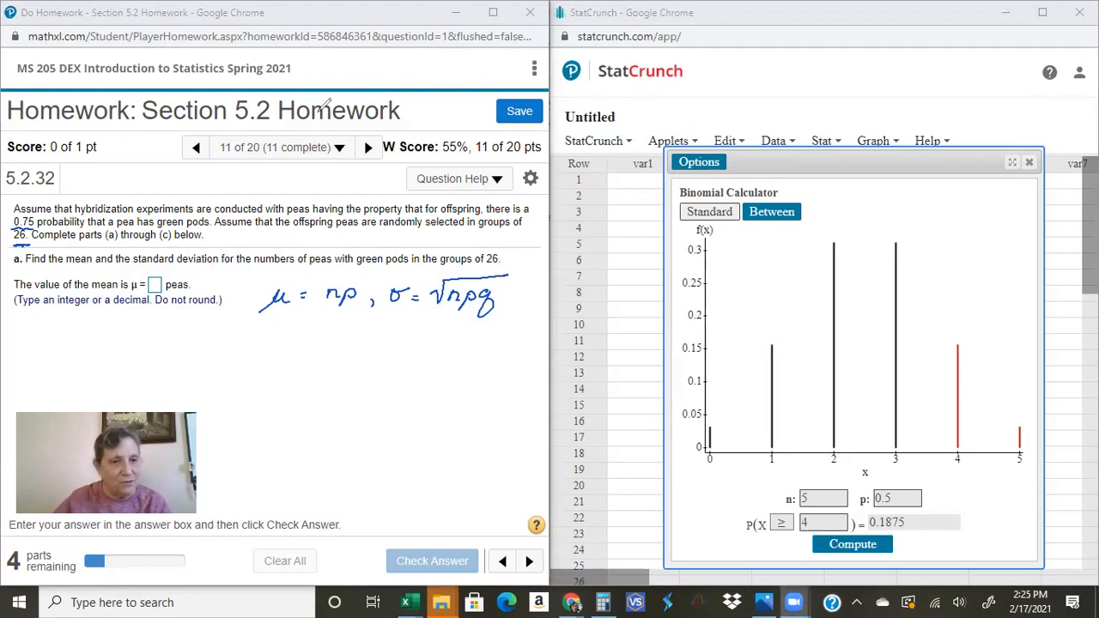
Step: Submit 19.5 as the mean number of peas with green pods and continue to the standard deviation
left_click(154, 284)
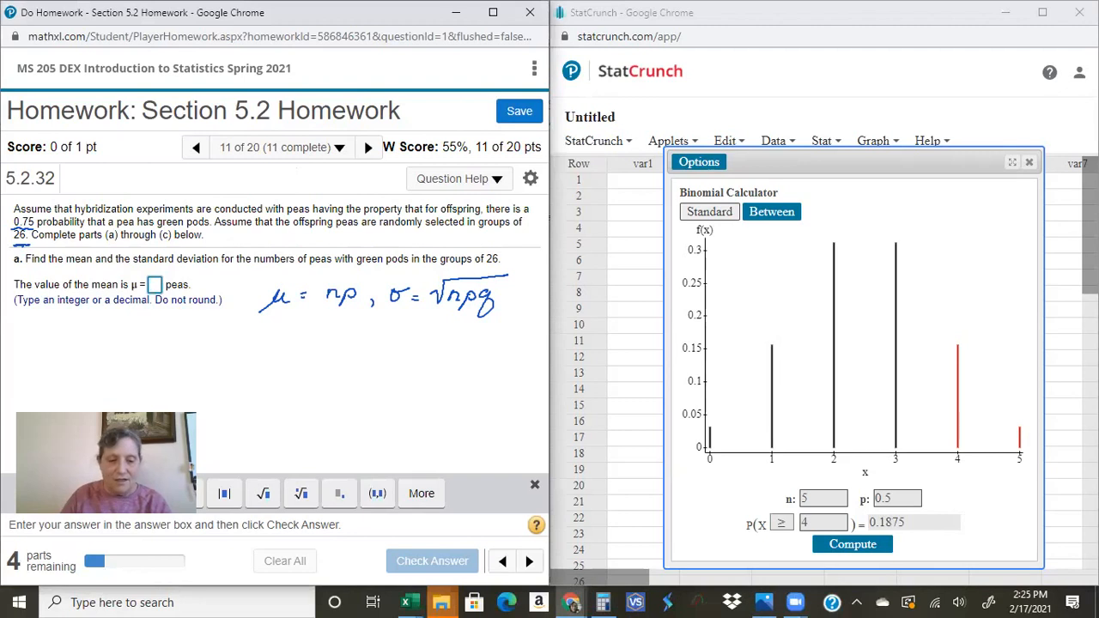
type("19.5")
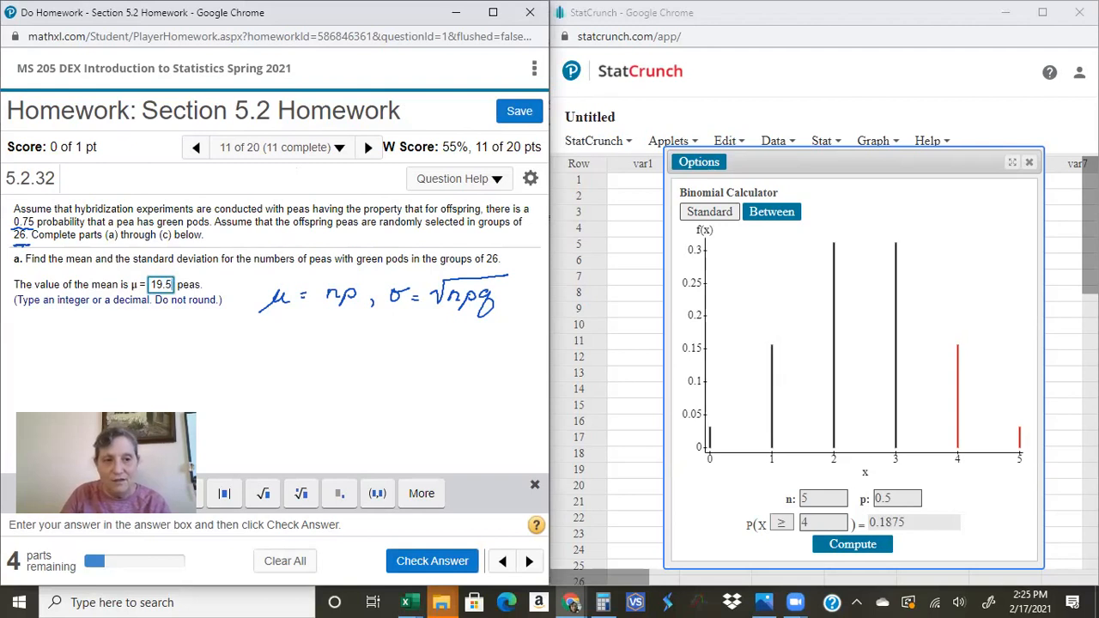
key("Return")
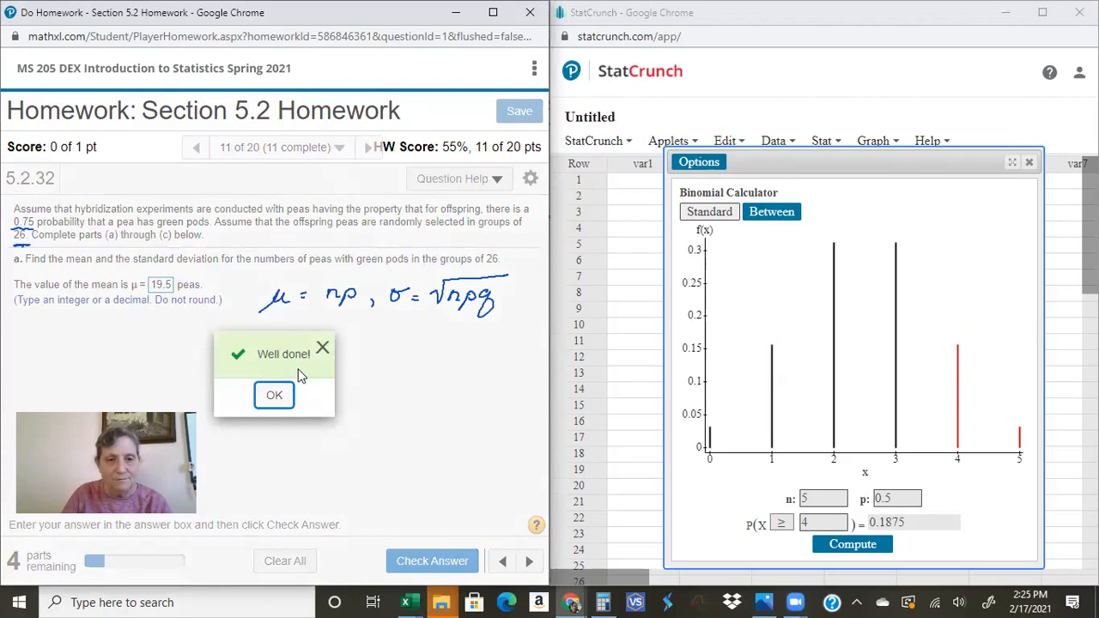
left_click(280, 395)
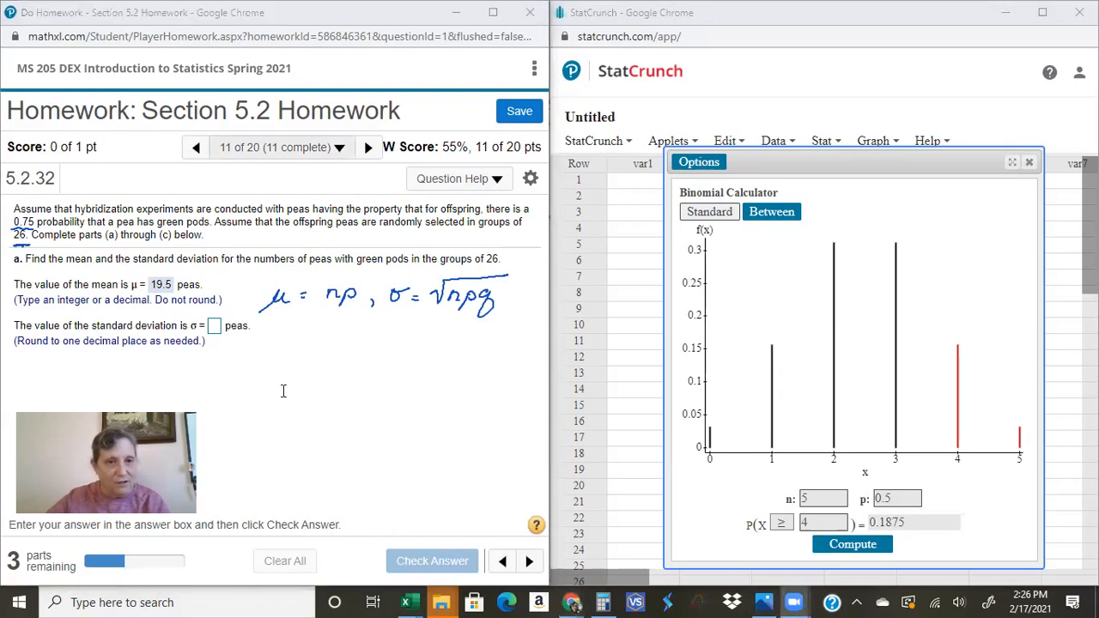
Step: Submit 2.2 as the standard deviation of peas with green pods and continue to part b
left_click(213, 326)
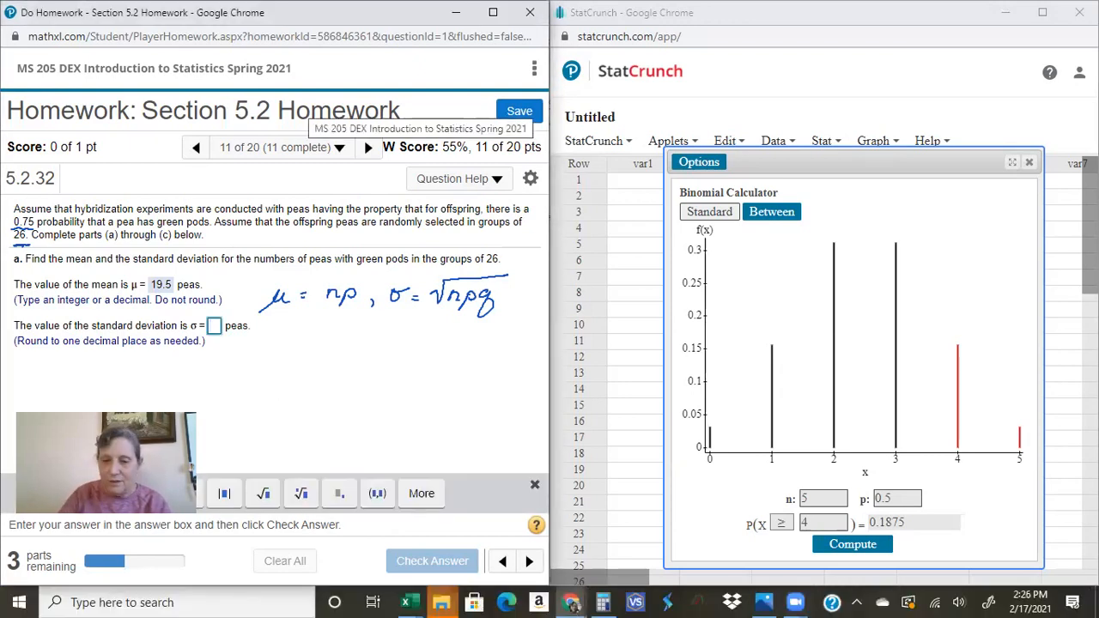
type("2.2")
key("Return")
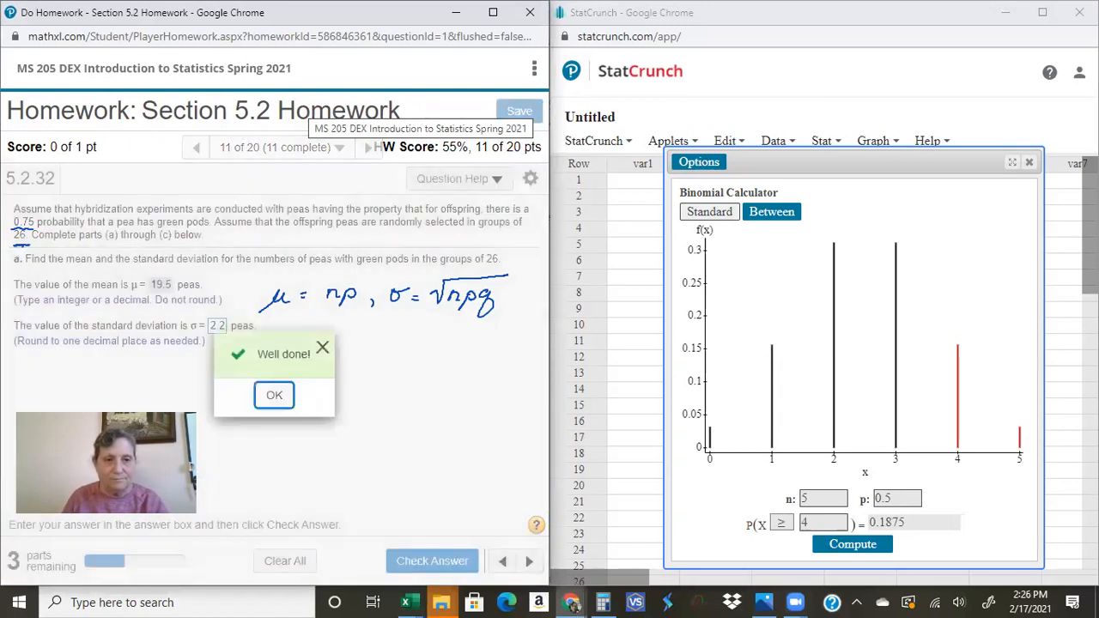
left_click(274, 399)
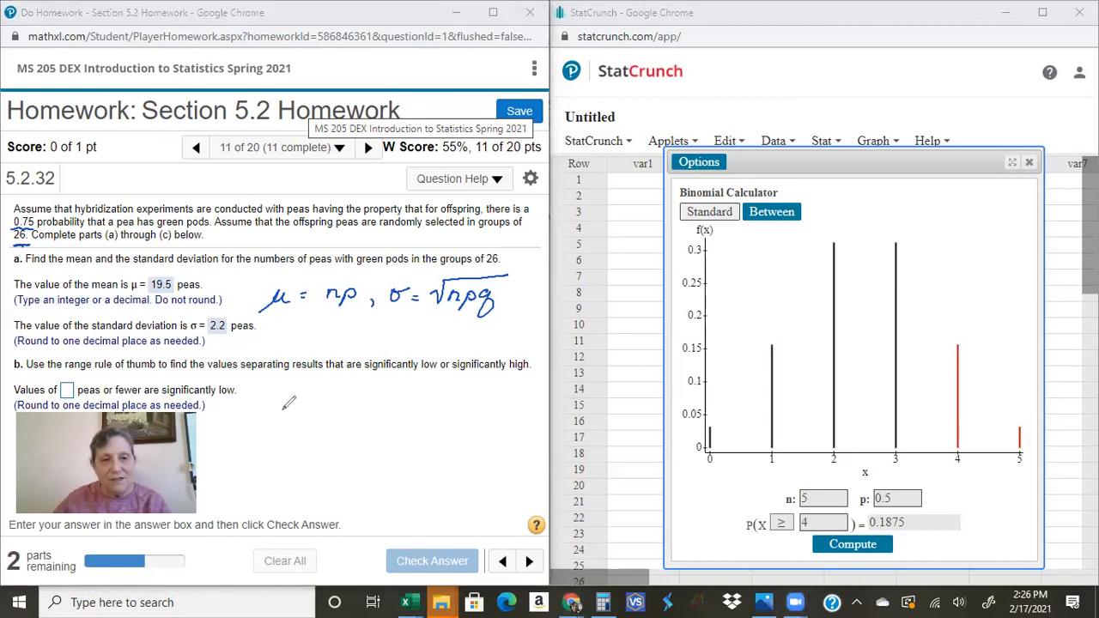
Step: Handwrite the range rule of thumb notes, including μ − 2σ for significantly low values, beside part b
mouse_move(286, 401)
left_mouse_down()
mouse_move(341, 411)
mouse_move(366, 400)
left_mouse_up()
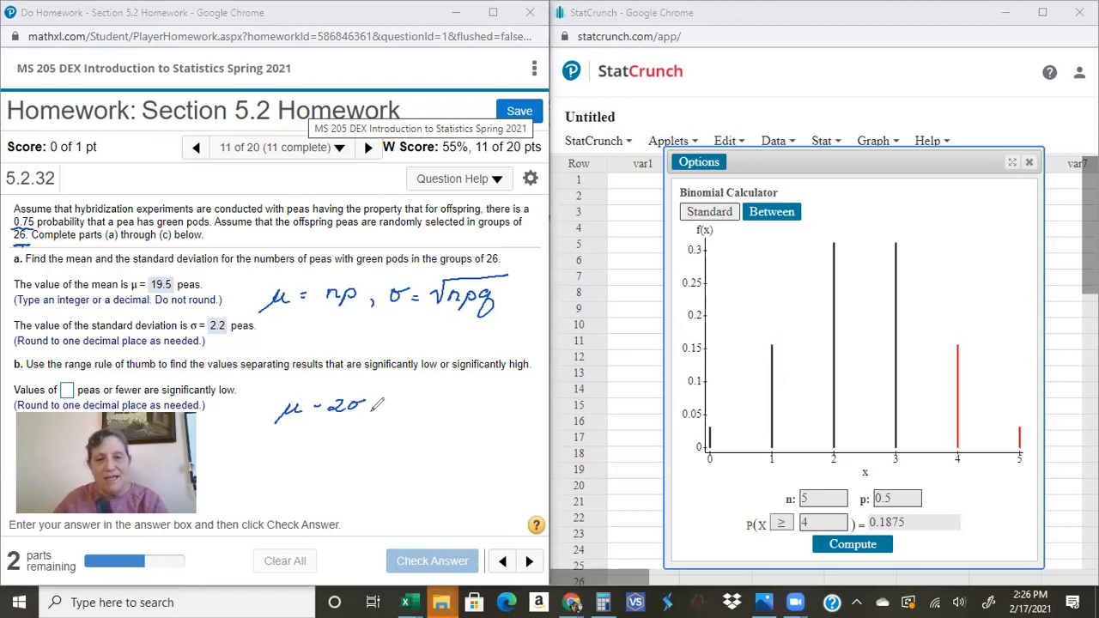
mouse_move(378, 408)
left_mouse_down()
mouse_move(416, 407)
mouse_move(427, 426)
mouse_move(450, 403)
mouse_move(493, 409)
mouse_move(518, 391)
left_mouse_up()
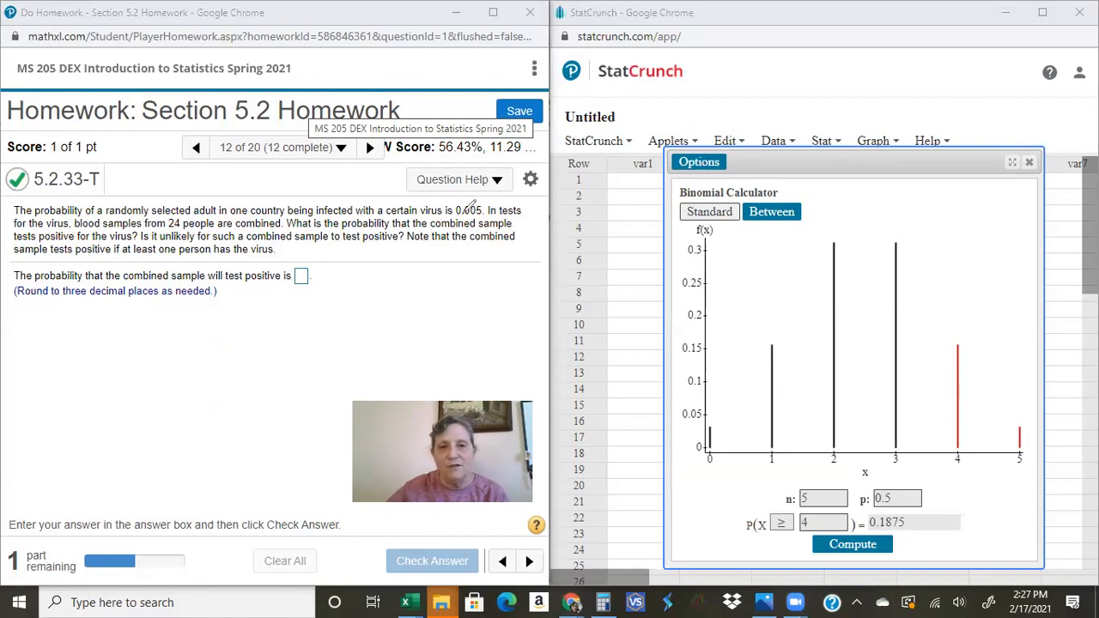
Step: Underline the infection probability 0.005 and the sample size 24 in the text of question 5.2.33-T
left_click_drag(452, 218, 479, 218)
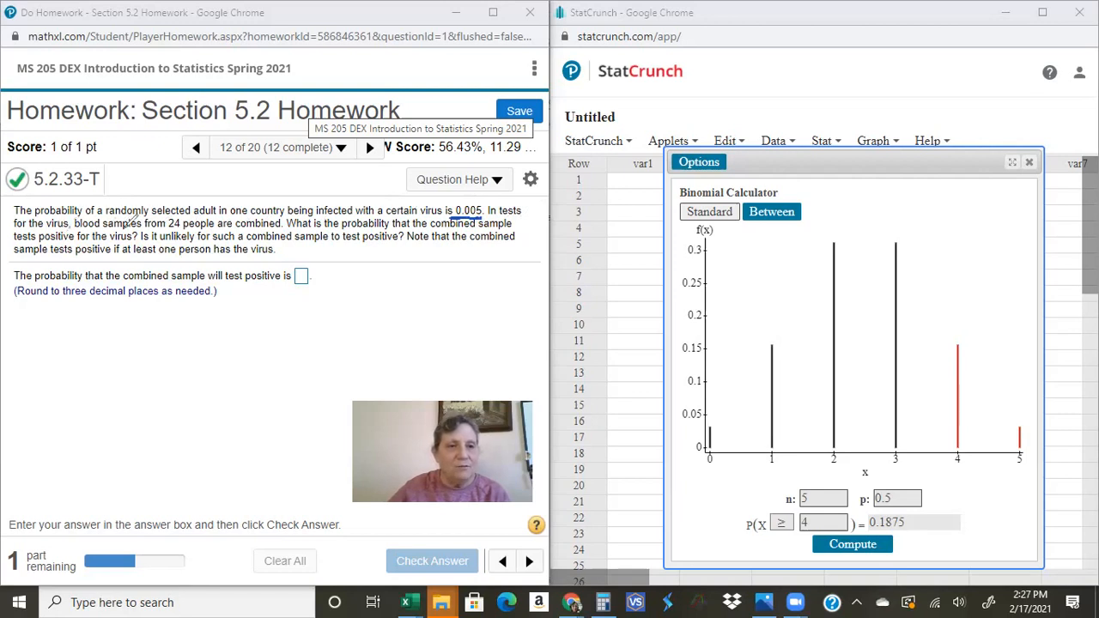
left_click_drag(169, 228, 182, 229)
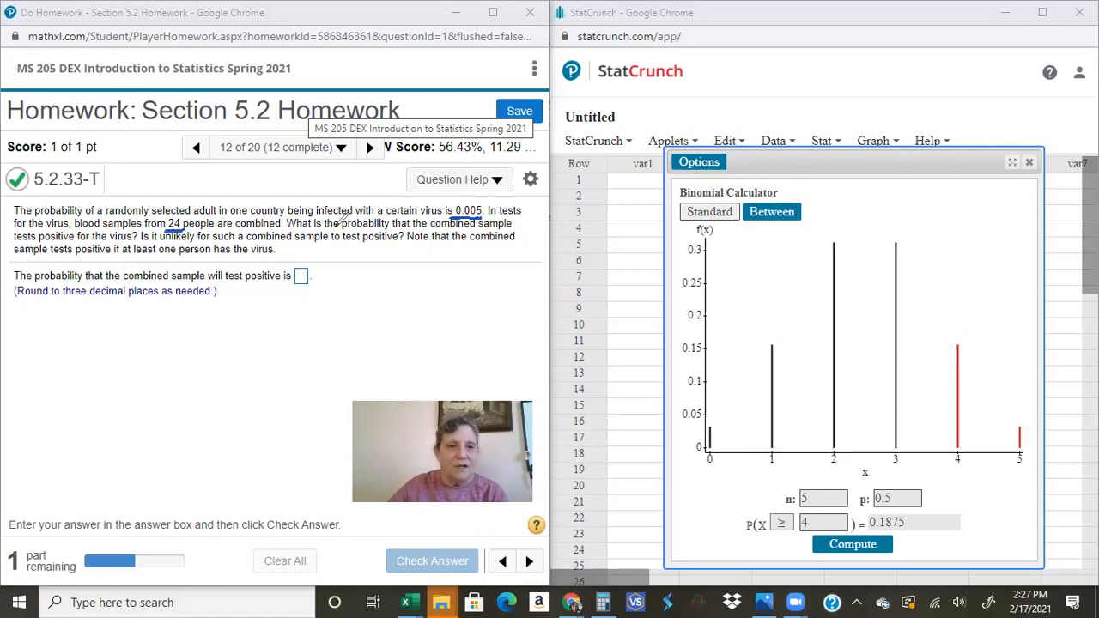
left_click_drag(456, 217, 483, 217)
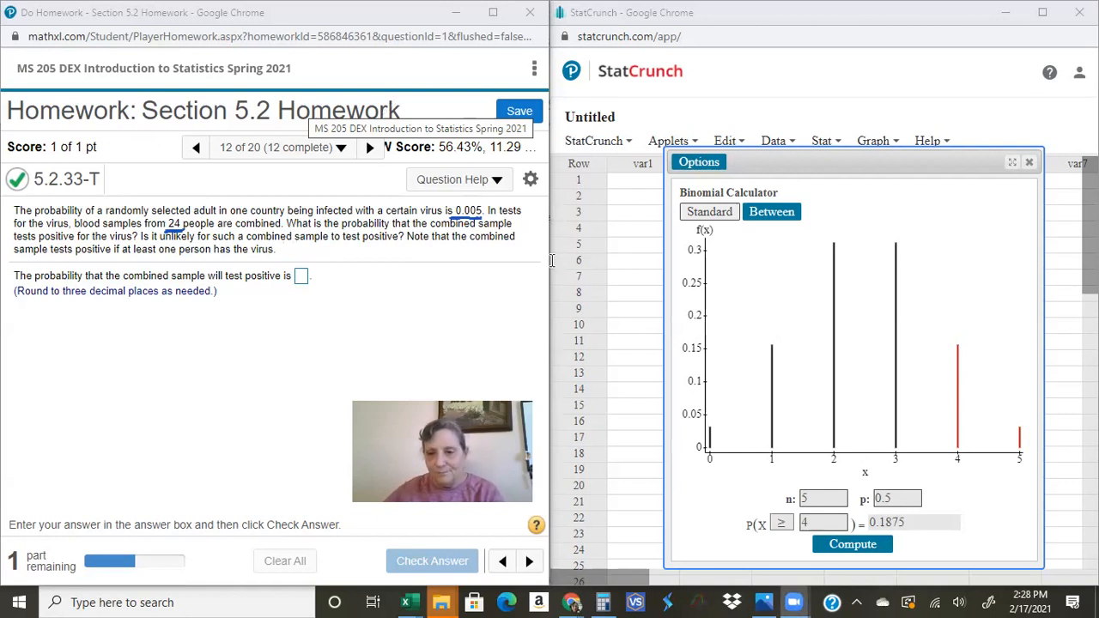
Step: Set n to 24 and p to 0.005 in the Binomial Calculator and compute the probability that X is at least 1
left_click(815, 499)
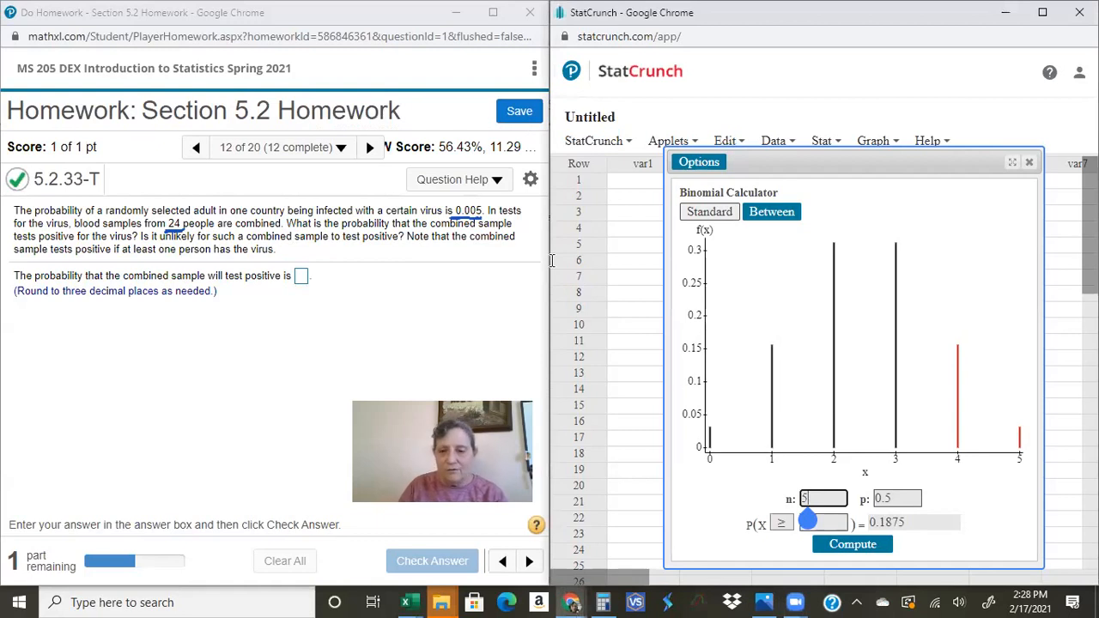
key("BackSpace")
type("24")
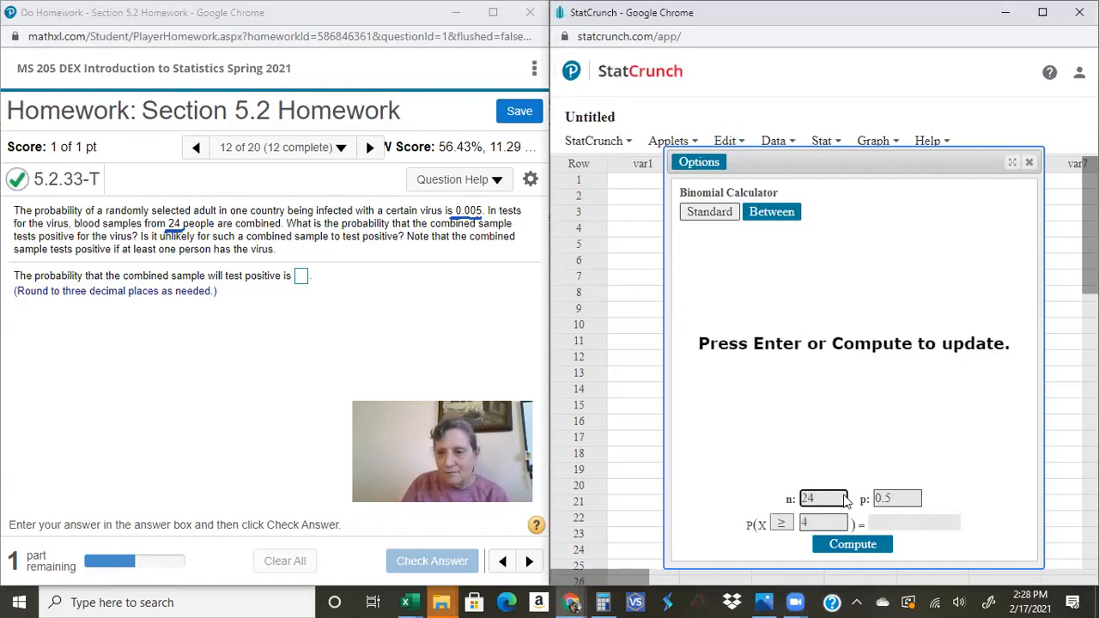
left_click(901, 501)
key("BackSpace")
type("00")
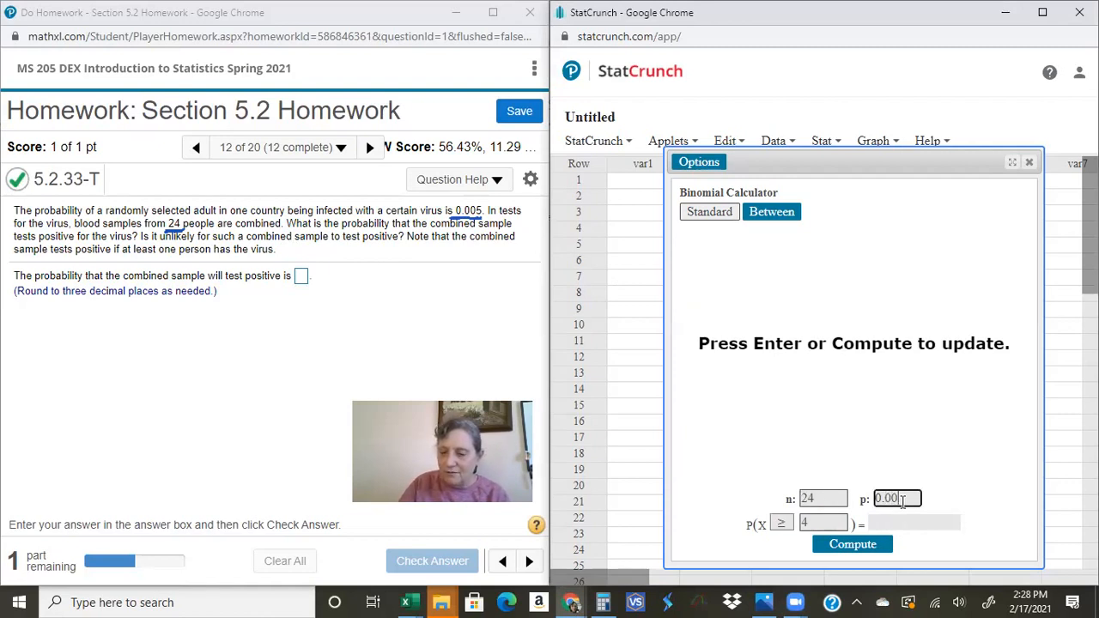
type("5")
left_click(819, 522)
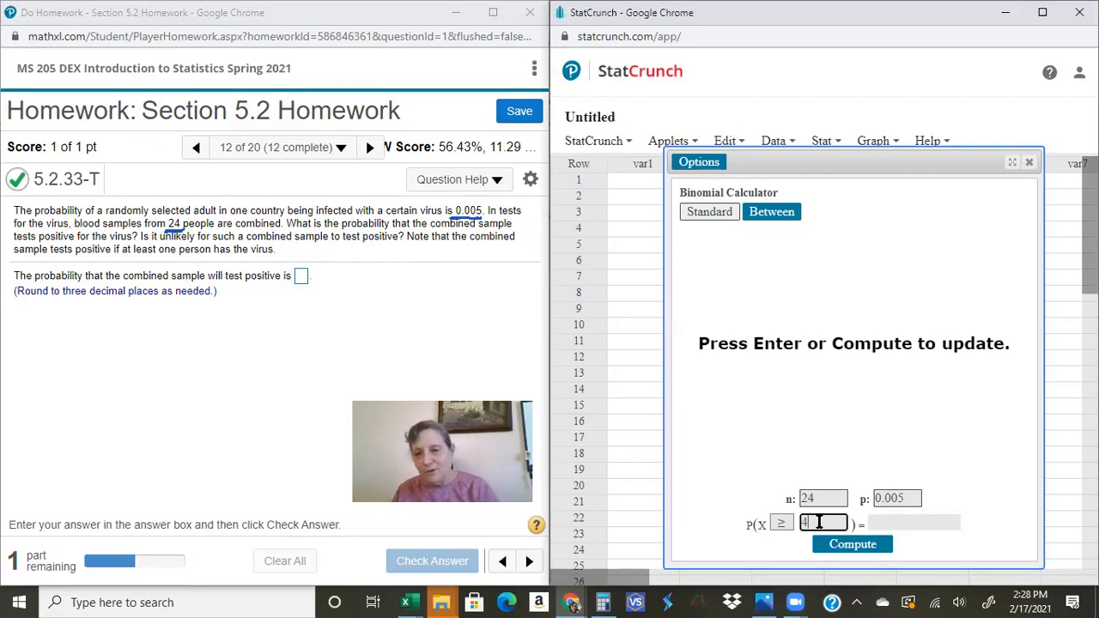
key("BackSpace")
type("1")
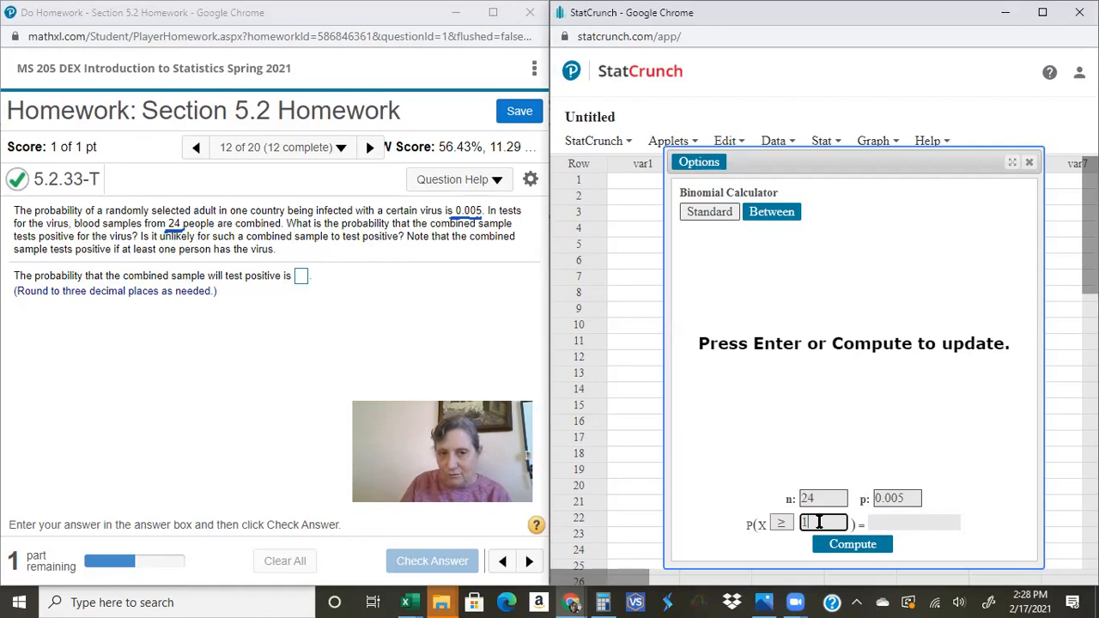
key("Return")
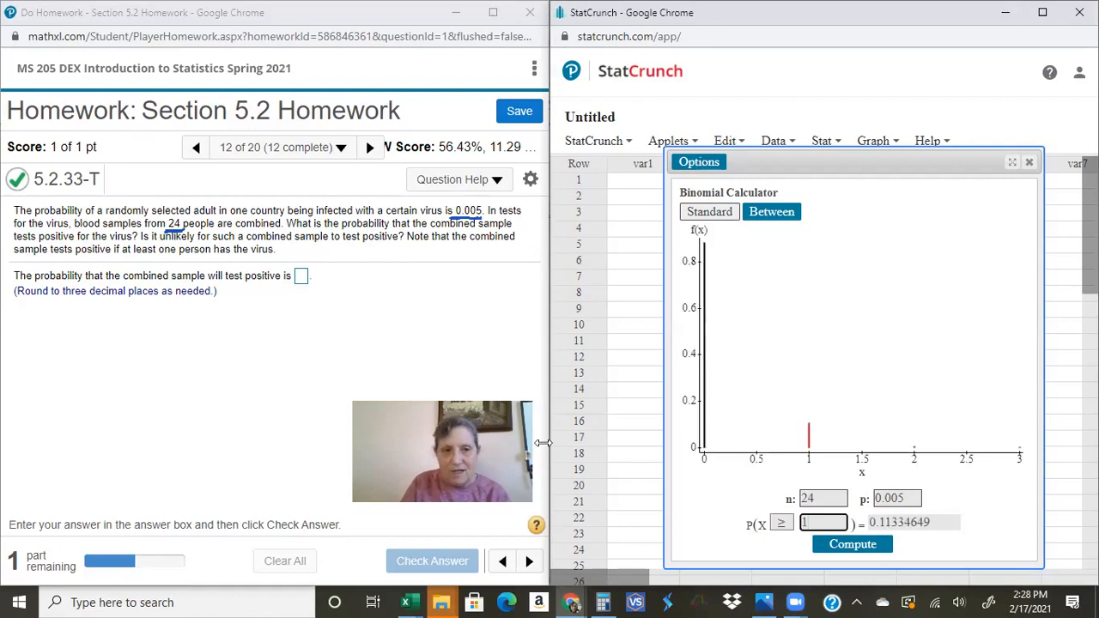
Step: Submit .113 as the probability that the combined sample tests positive and continue to the final part
left_click(300, 278)
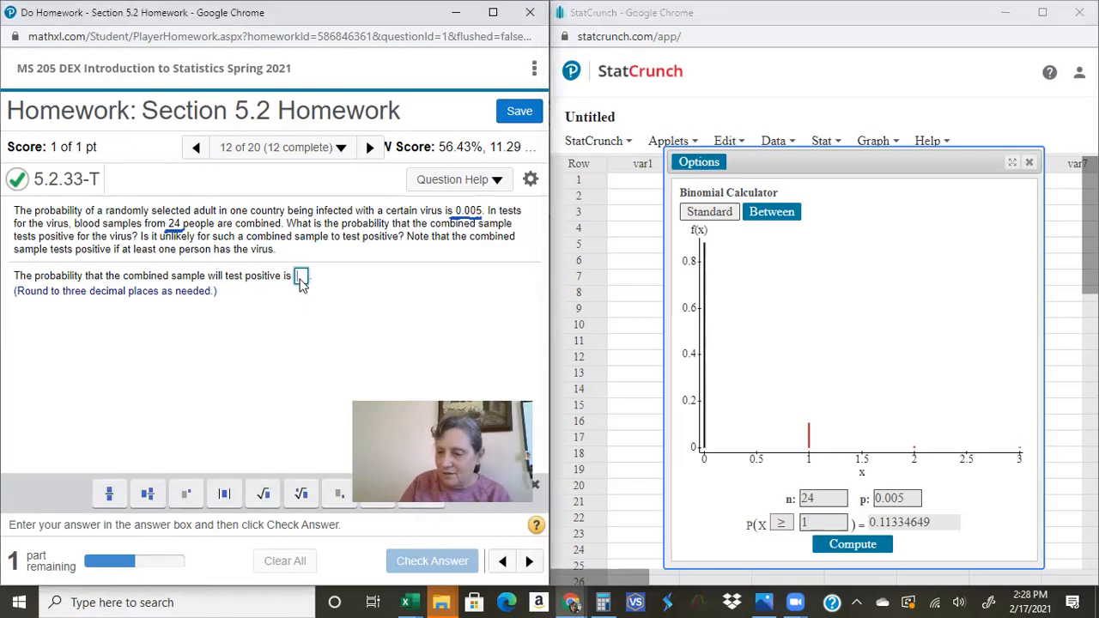
type(".113")
key("Return")
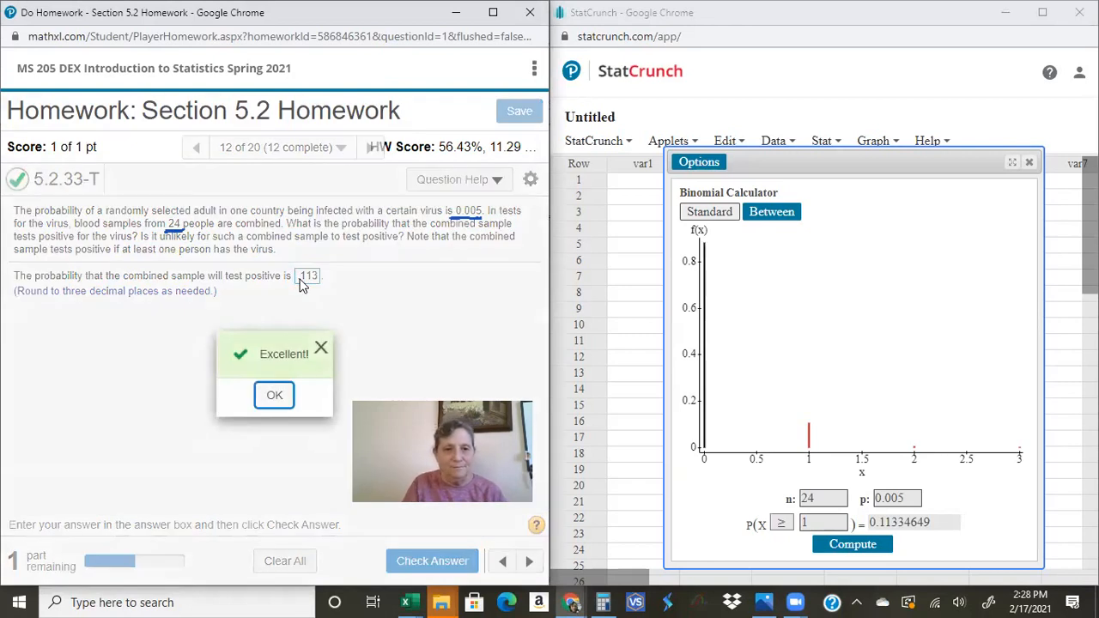
left_click(274, 400)
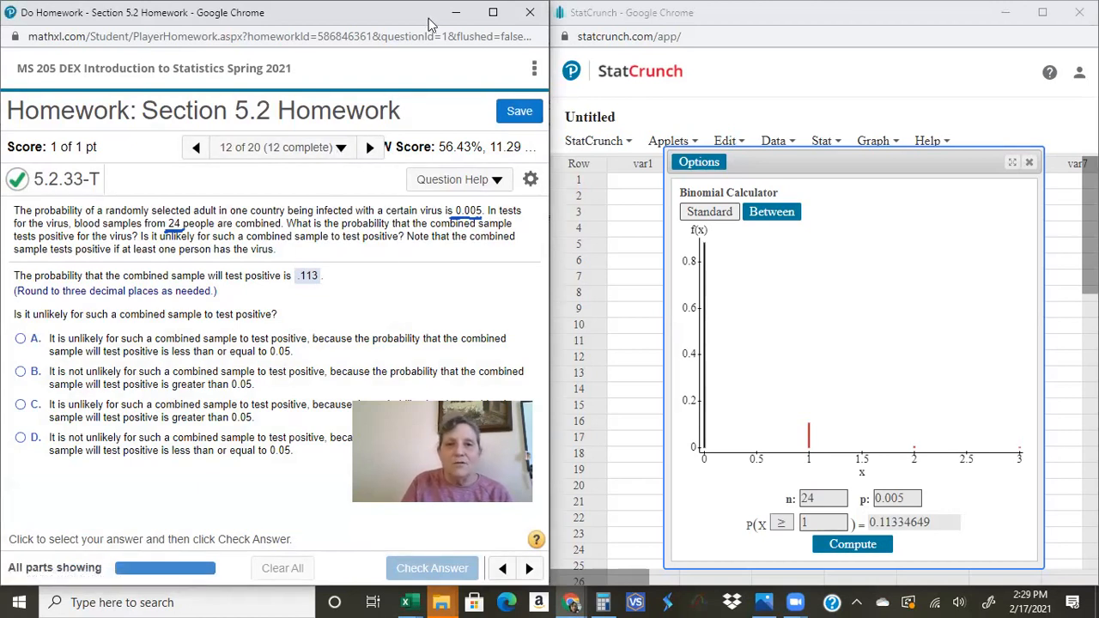
Step: Close the homework window, leaving the site despite possible unsaved changes, and close the StatCrunch window
left_click(529, 12)
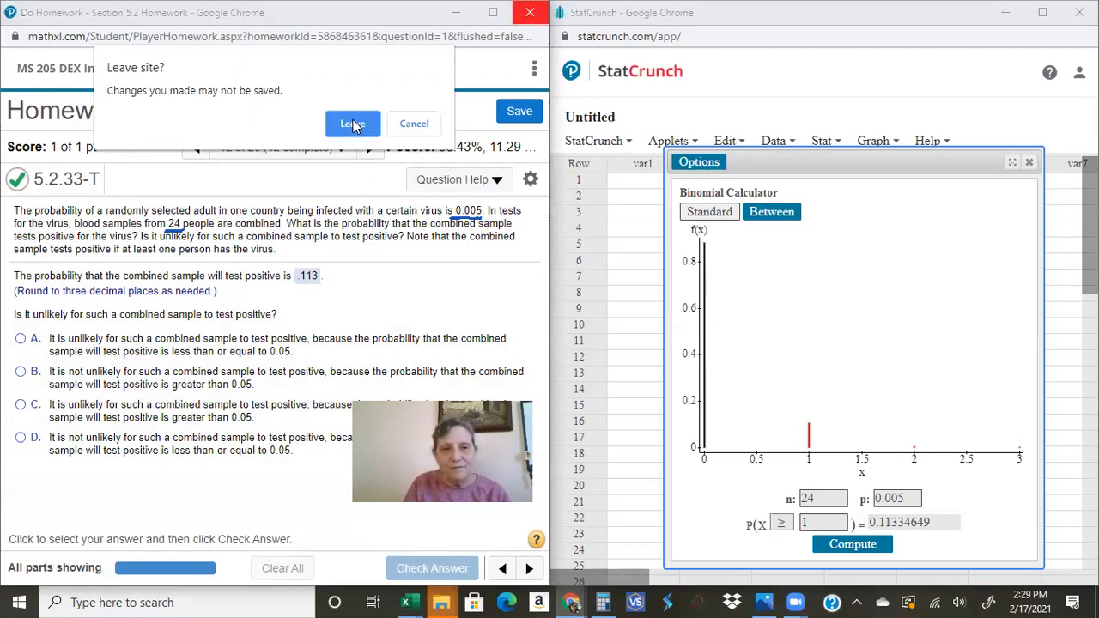
left_click(353, 126)
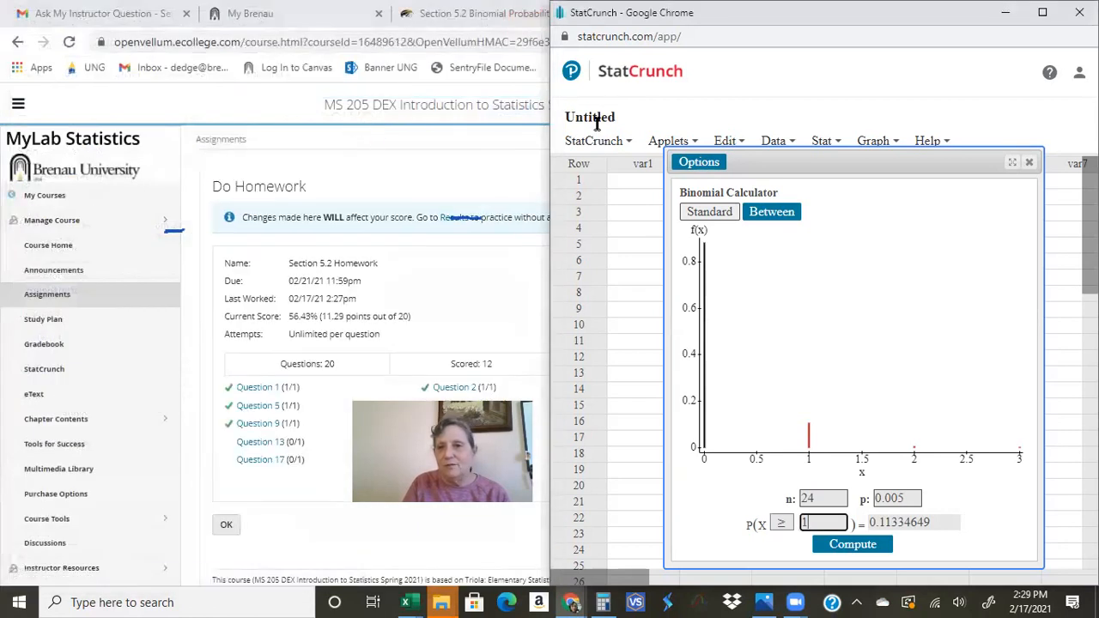
left_click(1079, 12)
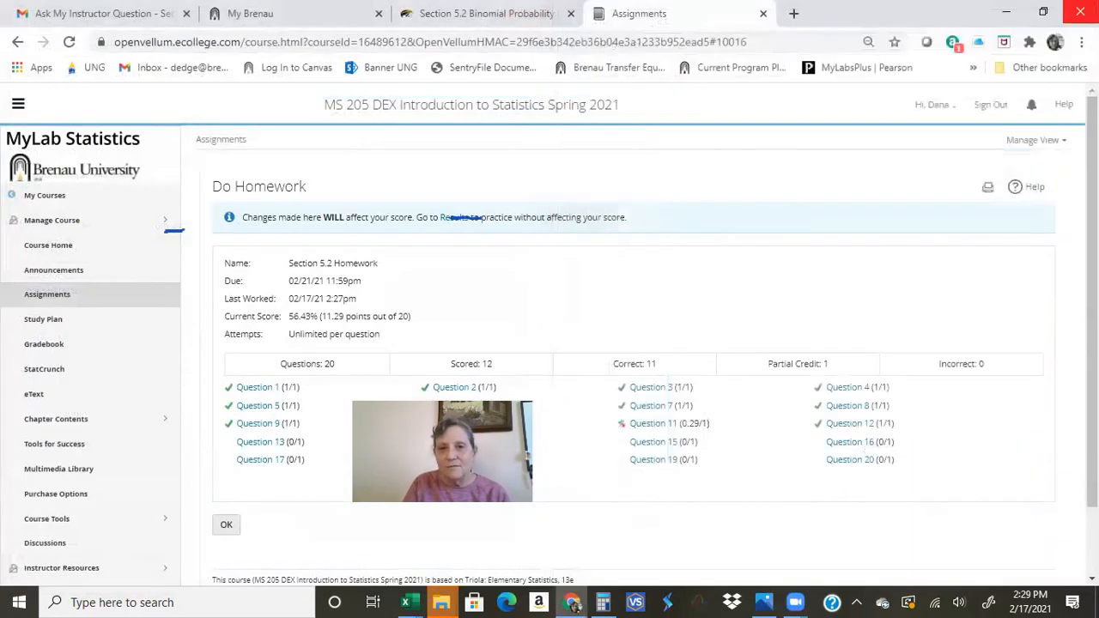